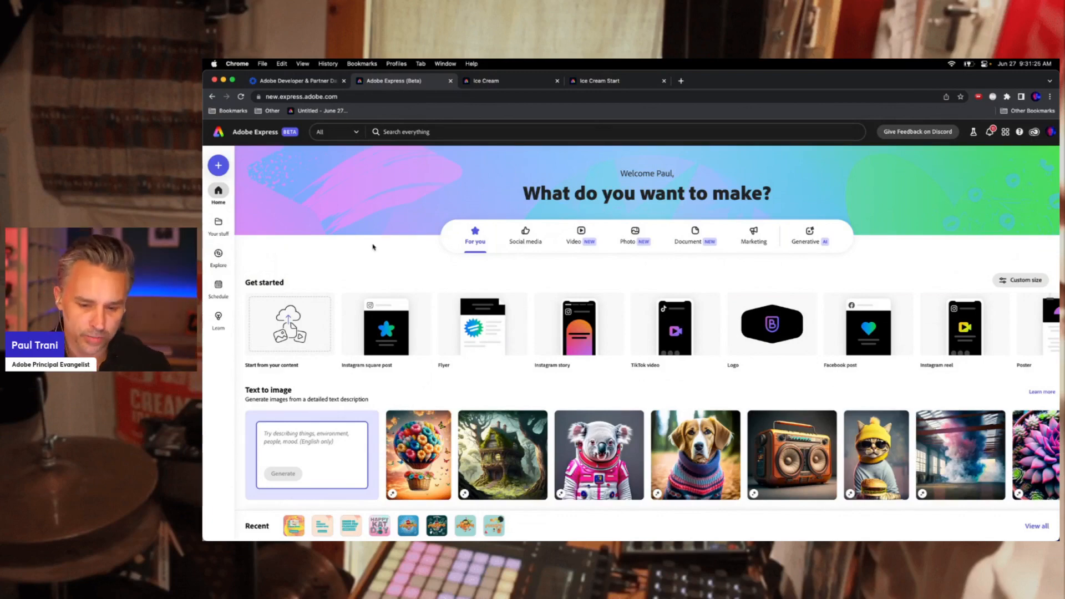
# Browse the home page's text effects, quick actions and featured templates
pyautogui.scroll(-7, 373, 247)
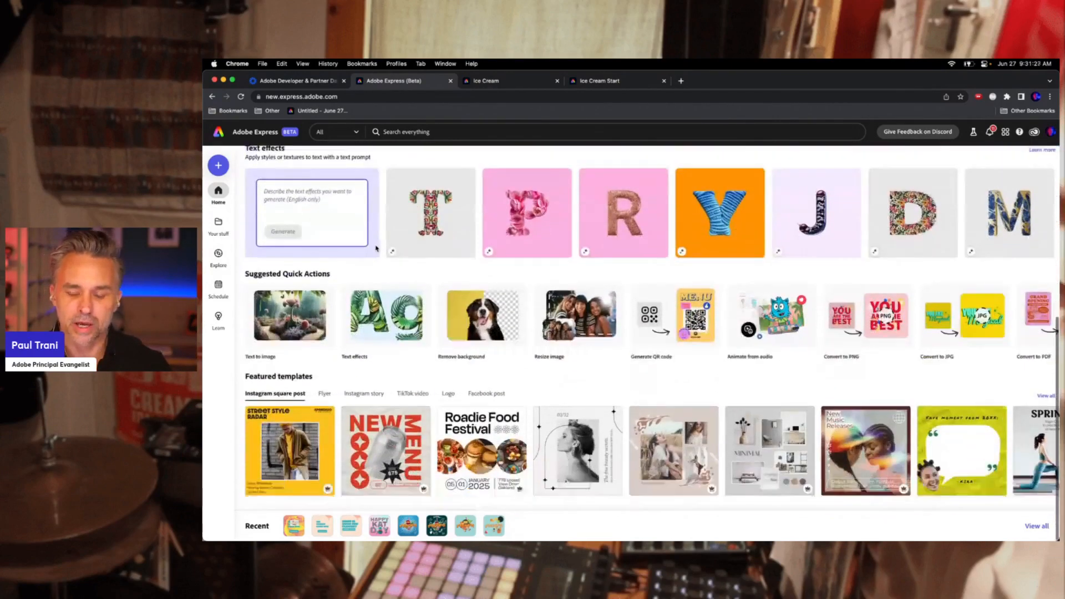
pyautogui.scroll(7, 377, 248)
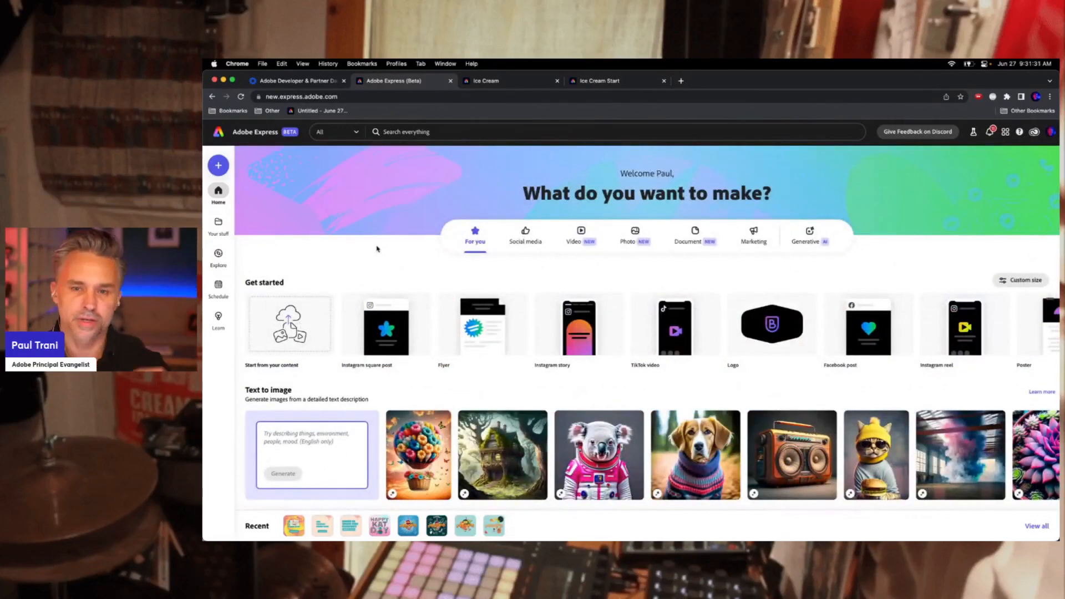
pyautogui.scroll(-5, 377, 248)
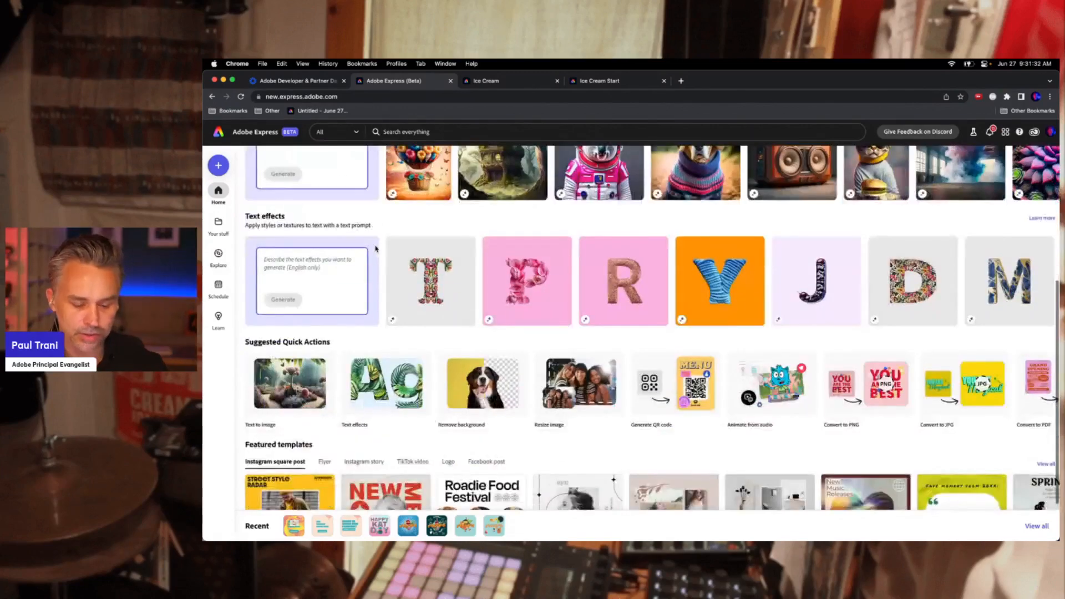
pyautogui.scroll(-2, 376, 249)
pyautogui.click(410, 394)
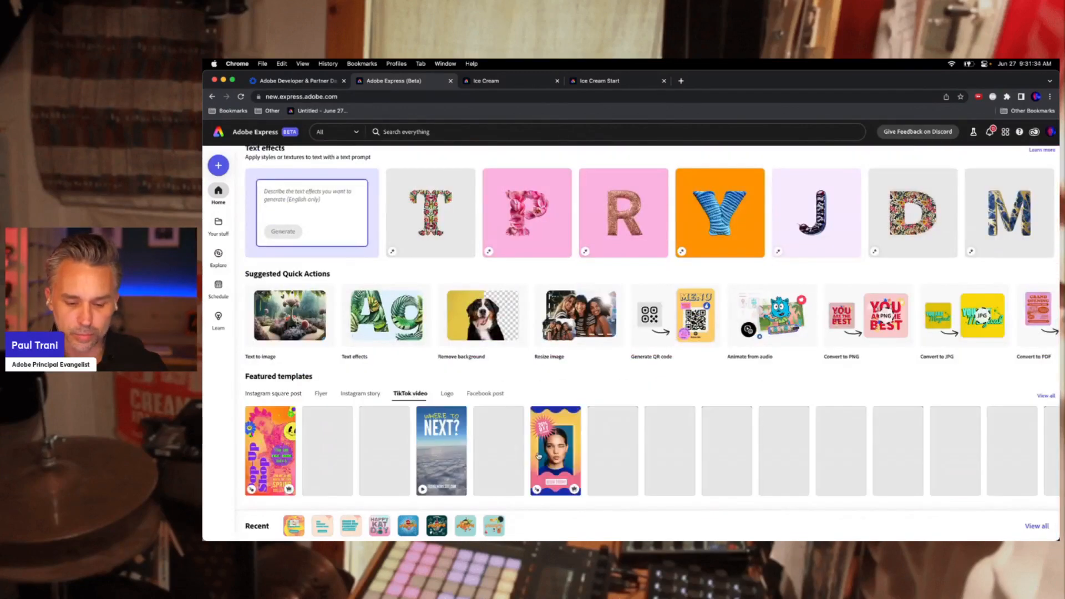
pyautogui.scroll(10, 625, 451)
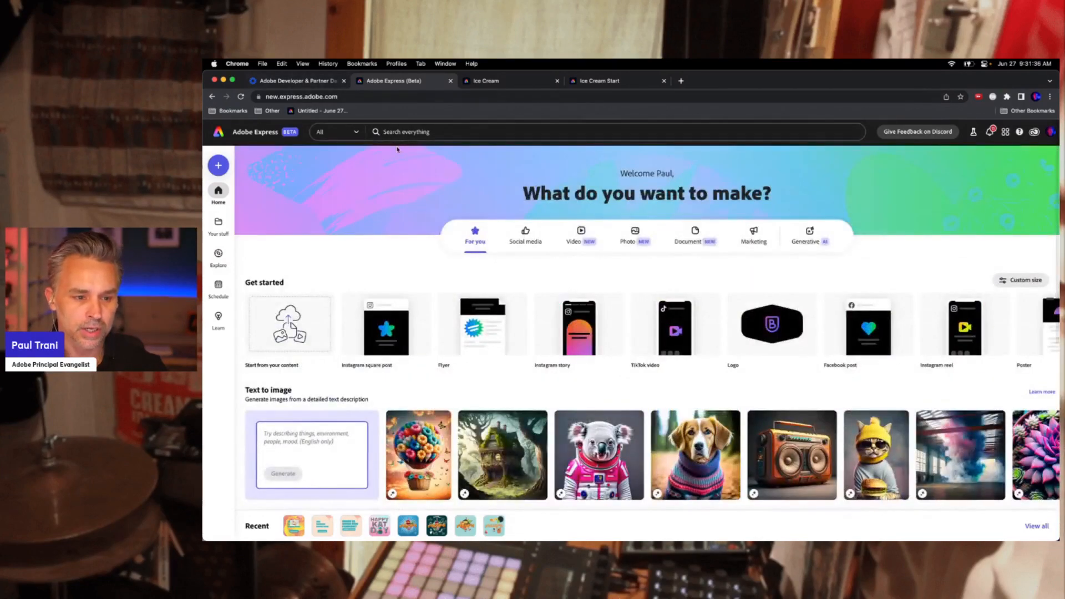
# Search the templates for ice cream using the earlier search
pyautogui.click(381, 132)
pyautogui.click(328, 134)
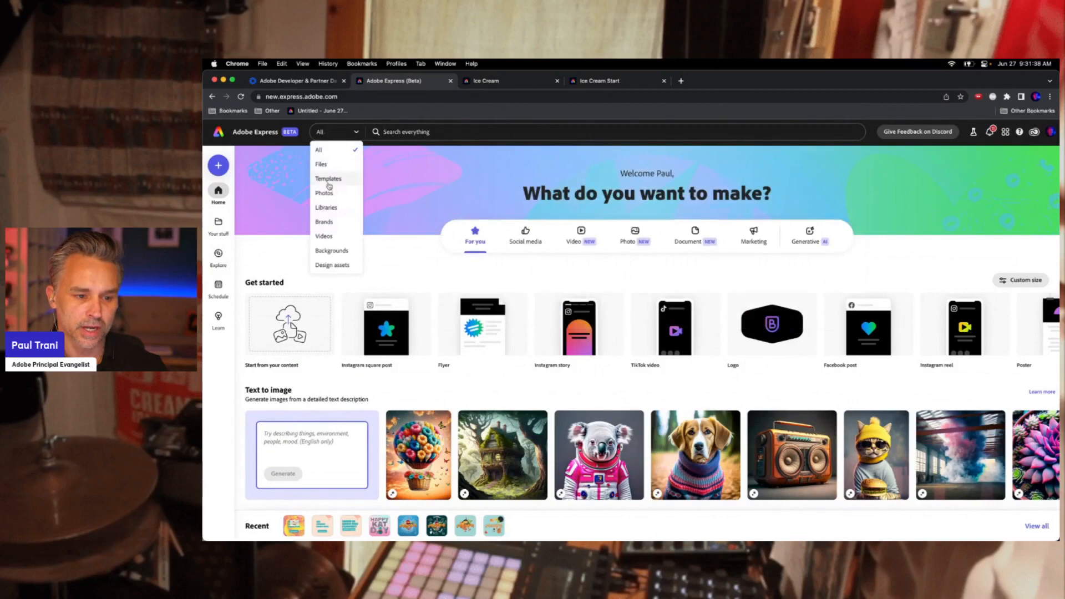
pyautogui.click(329, 183)
pyautogui.click(393, 132)
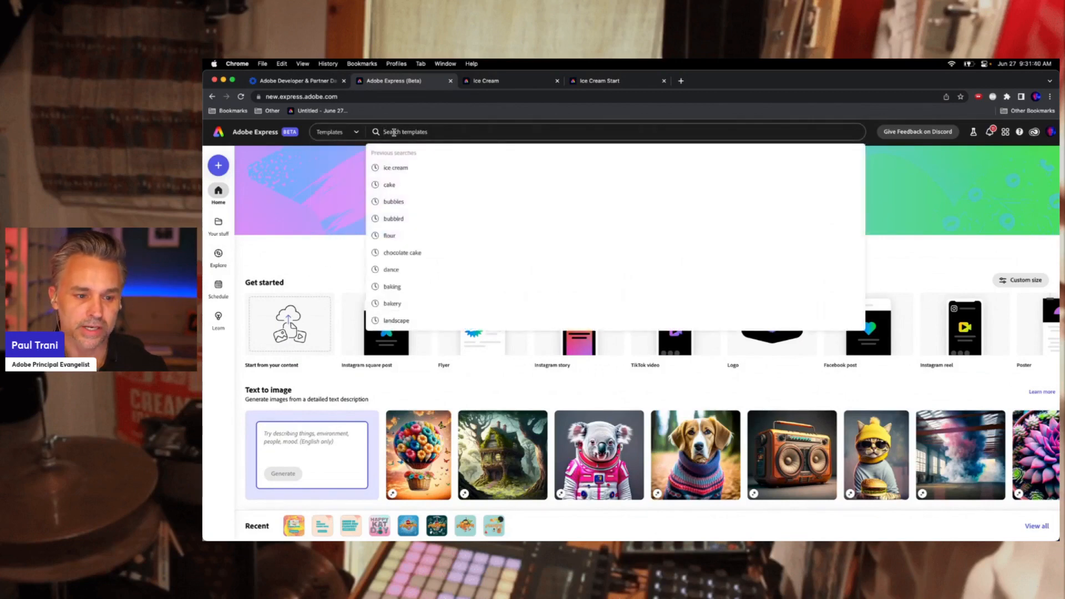
pyautogui.click(398, 166)
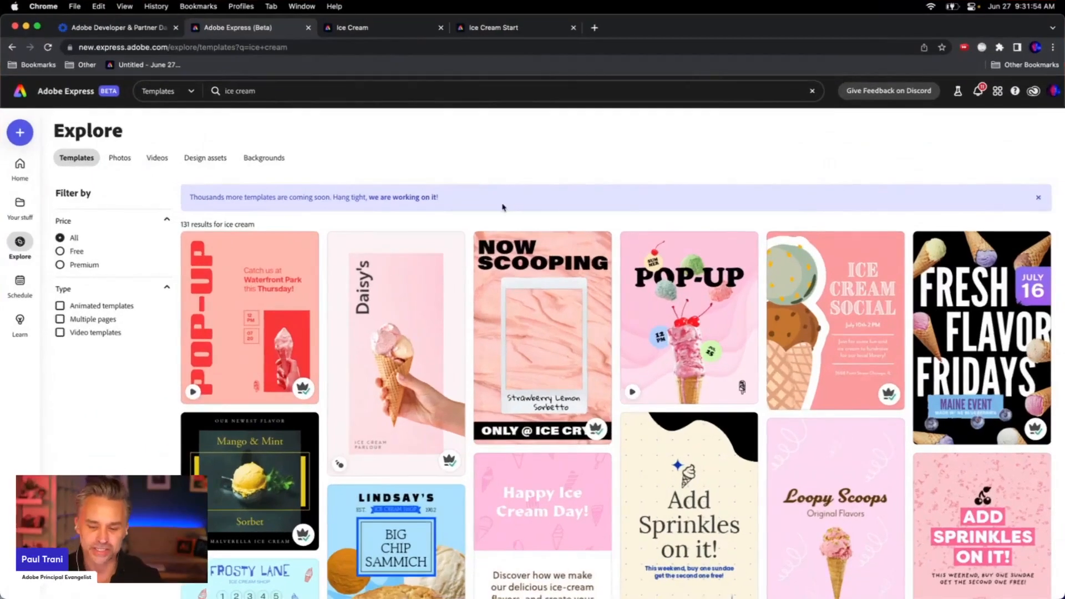
# Open the 'What is your fav flavor?' ice cream template from the results
pyautogui.scroll(-10, 606, 225)
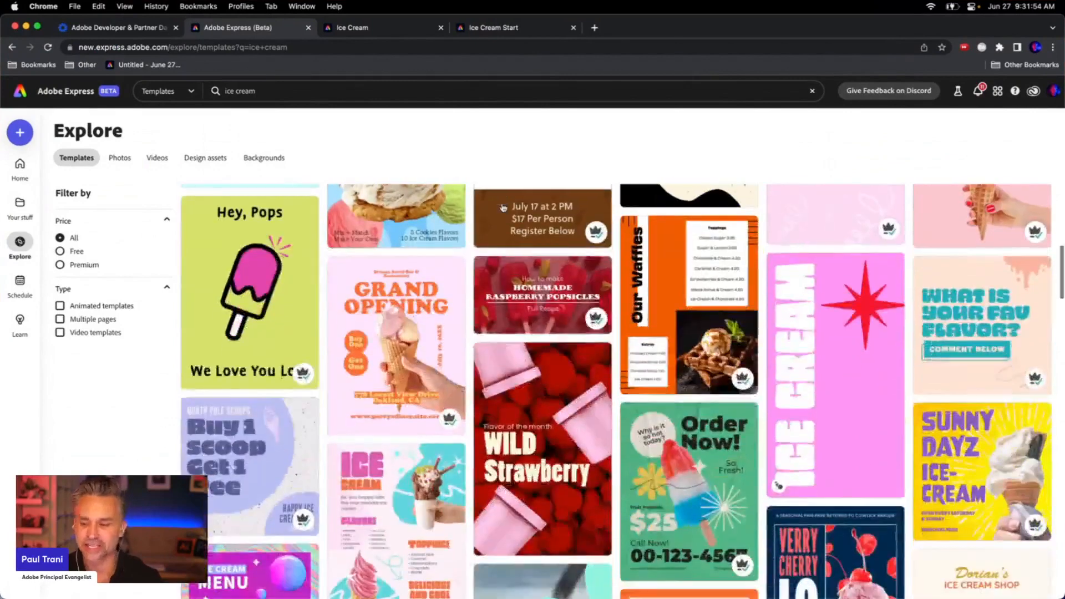
pyautogui.scroll(3, 503, 208)
pyautogui.scroll(-3, 835, 363)
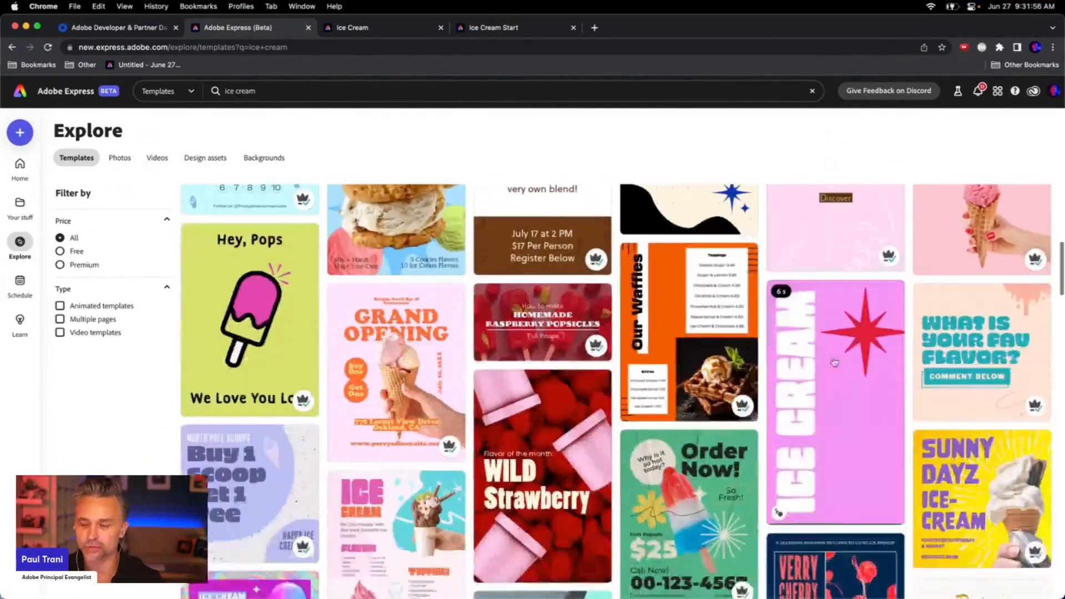
pyautogui.click(835, 363)
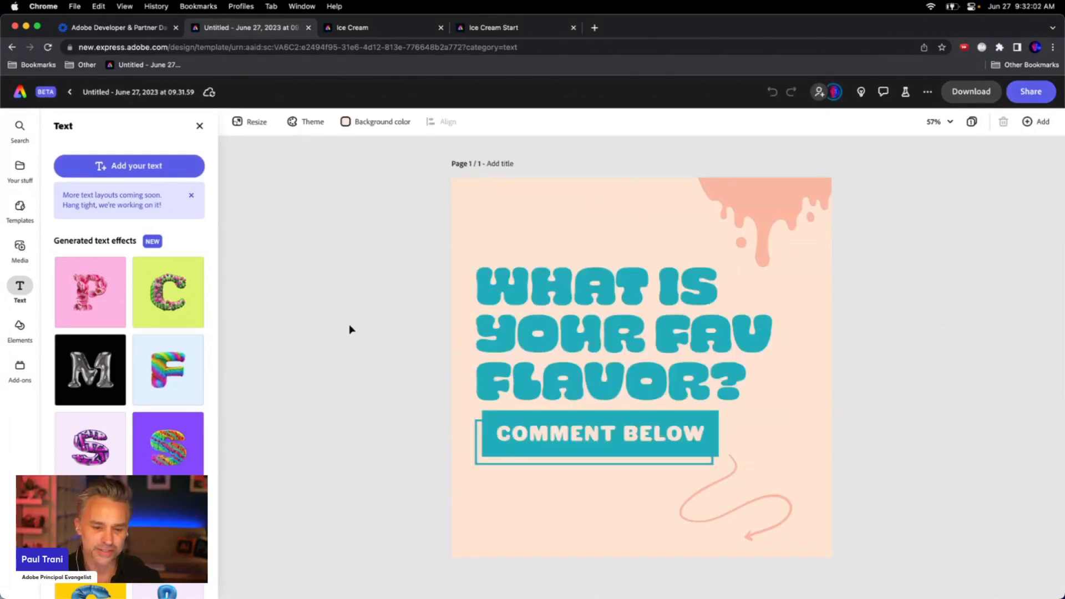
# Switch to Illustrator and examine the Kats Sweets library artwork before minimizing it
pyautogui.moveTo(197, 589)
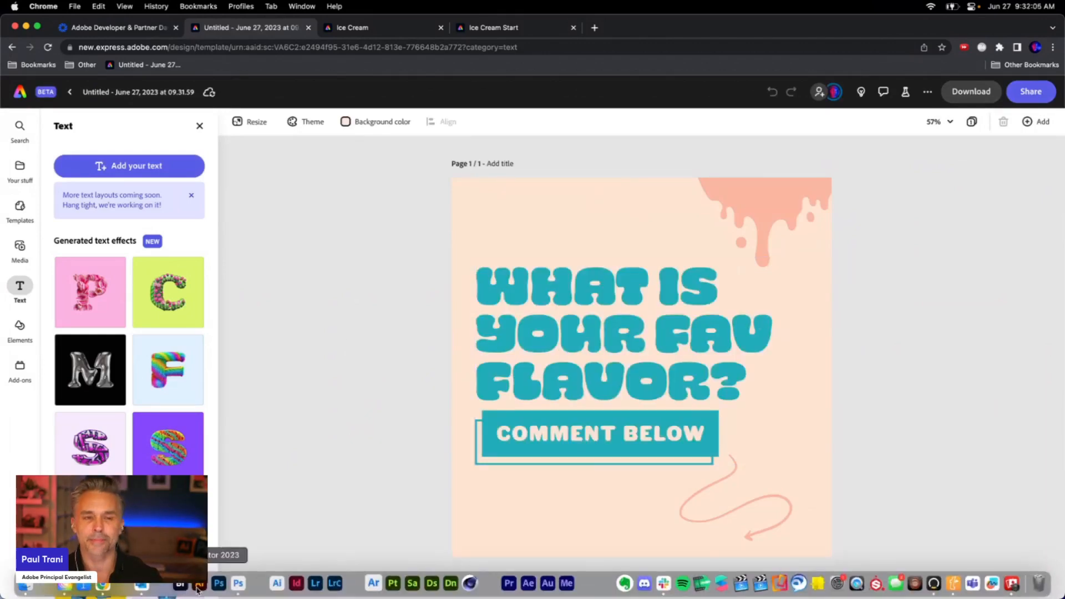
pyautogui.click(198, 587)
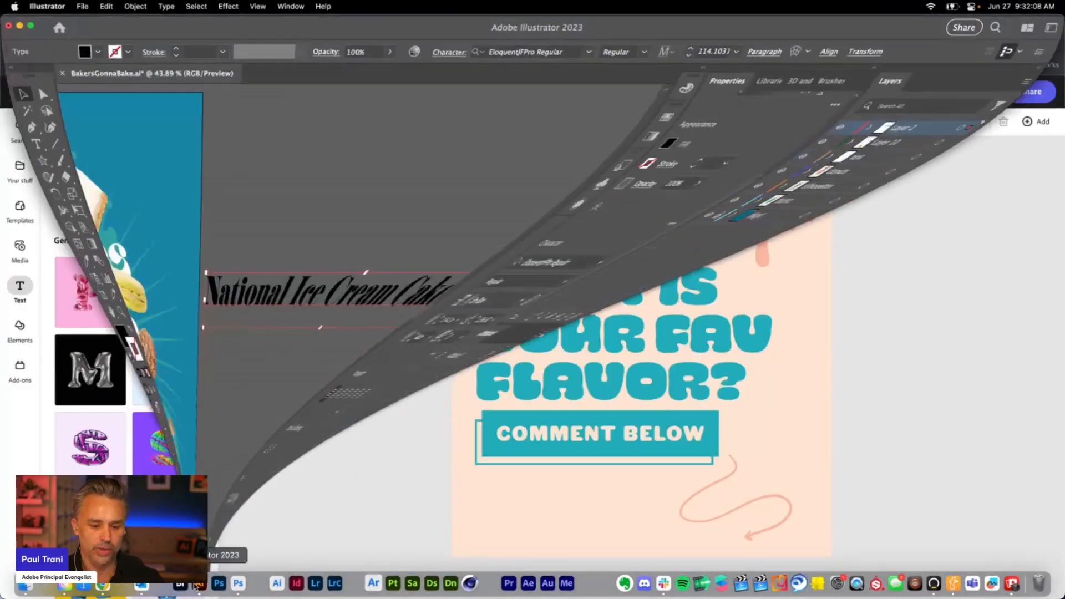
pyautogui.hscroll(-5, 388, 236)
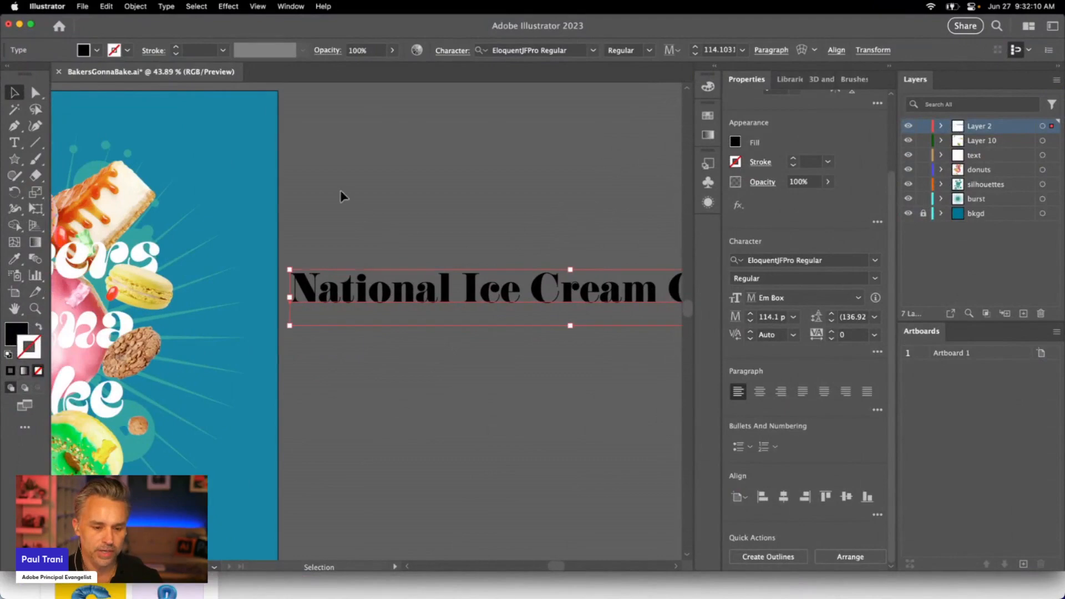
pyautogui.click(339, 181)
pyautogui.hscroll(-3, 338, 181)
pyautogui.hscroll(-5, 339, 181)
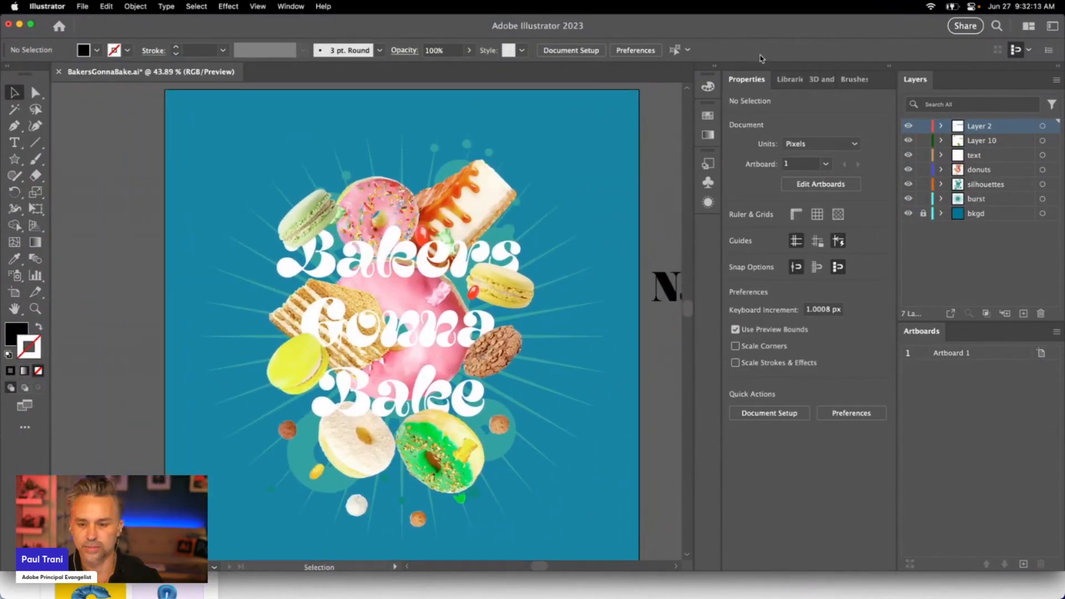
pyautogui.click(790, 80)
pyautogui.scroll(-5, 782, 361)
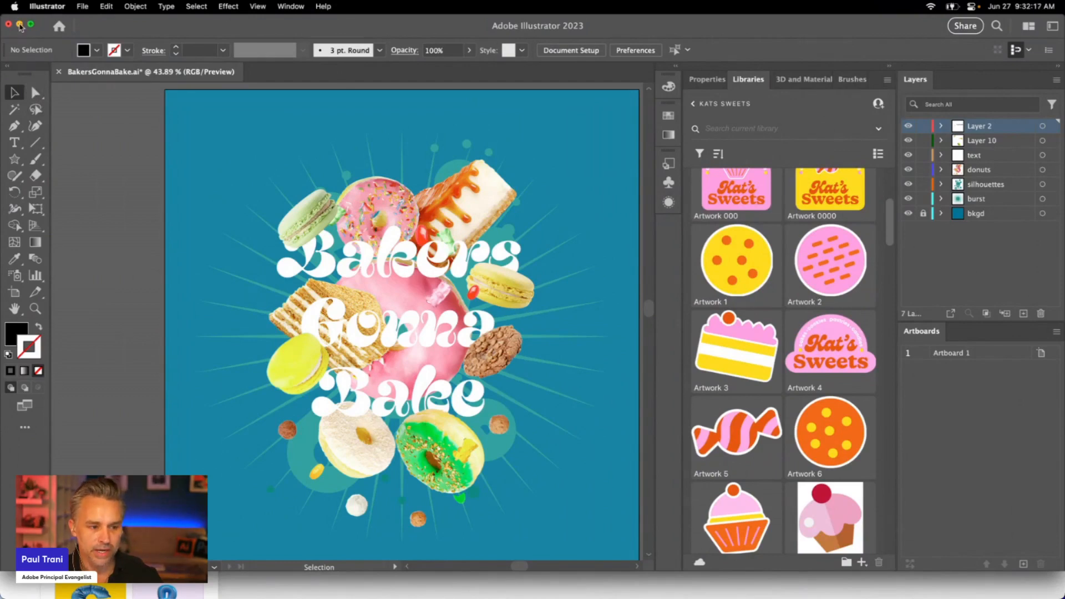
pyautogui.click(20, 25)
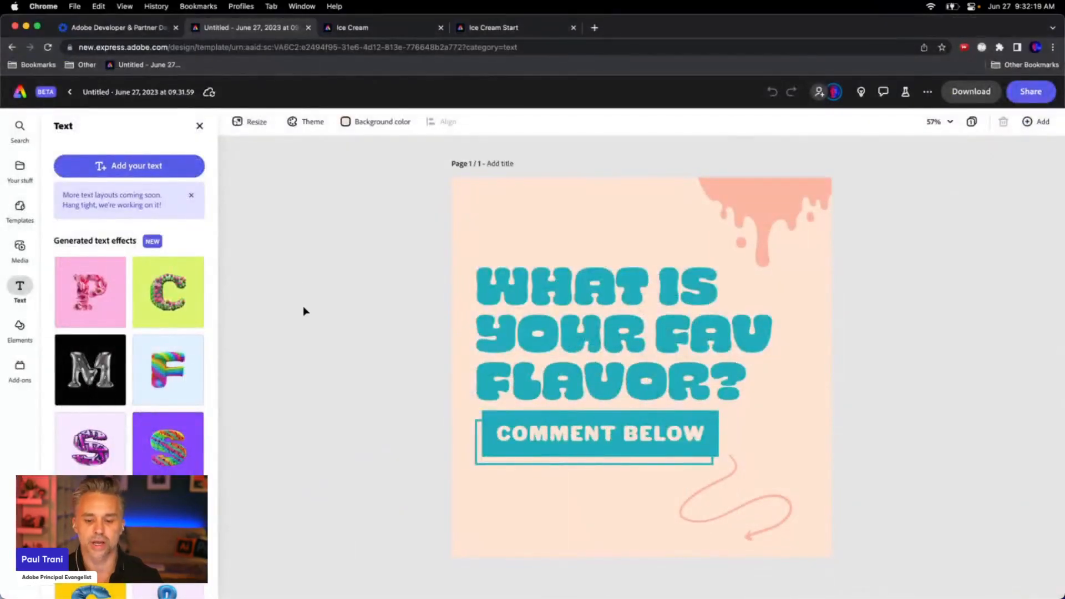
# Switch to the Ice Cream Start design in the other browser tab
pyautogui.click(525, 321)
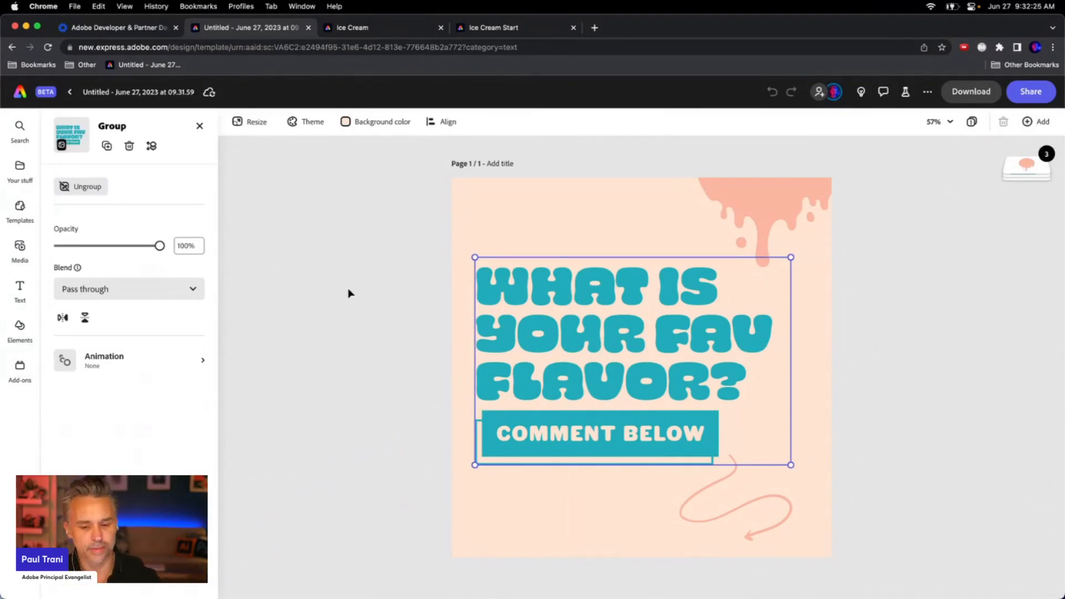
pyautogui.click(362, 307)
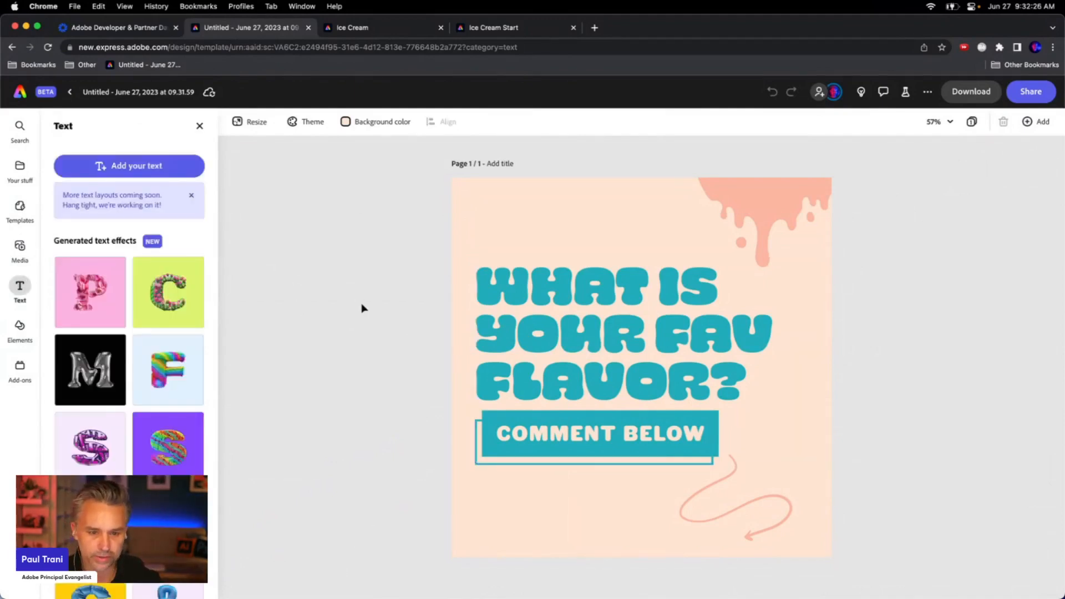
pyautogui.click(354, 28)
pyautogui.click(483, 28)
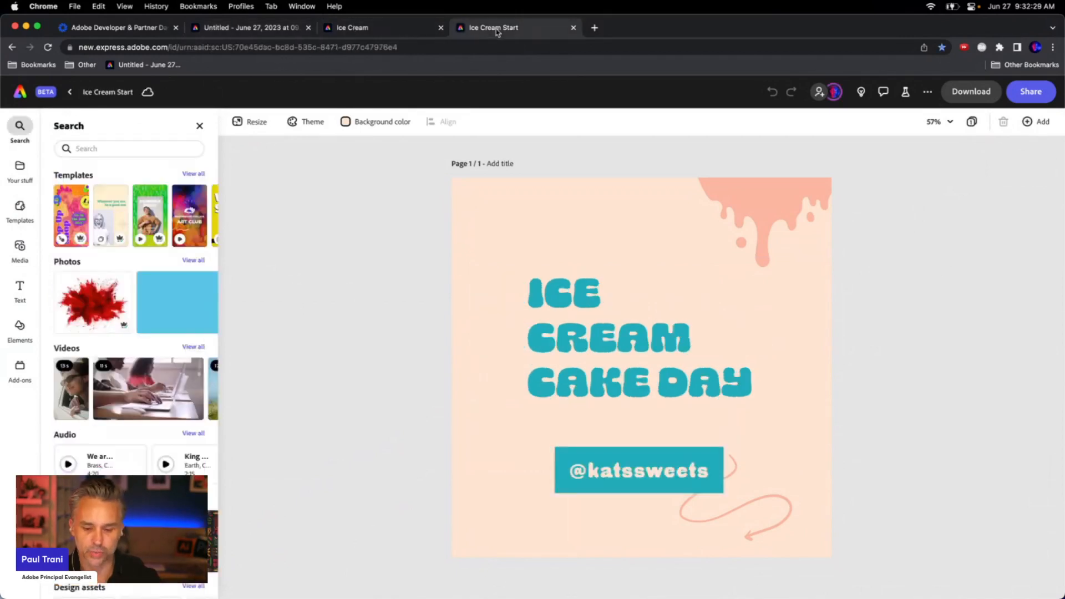
pyautogui.click(559, 362)
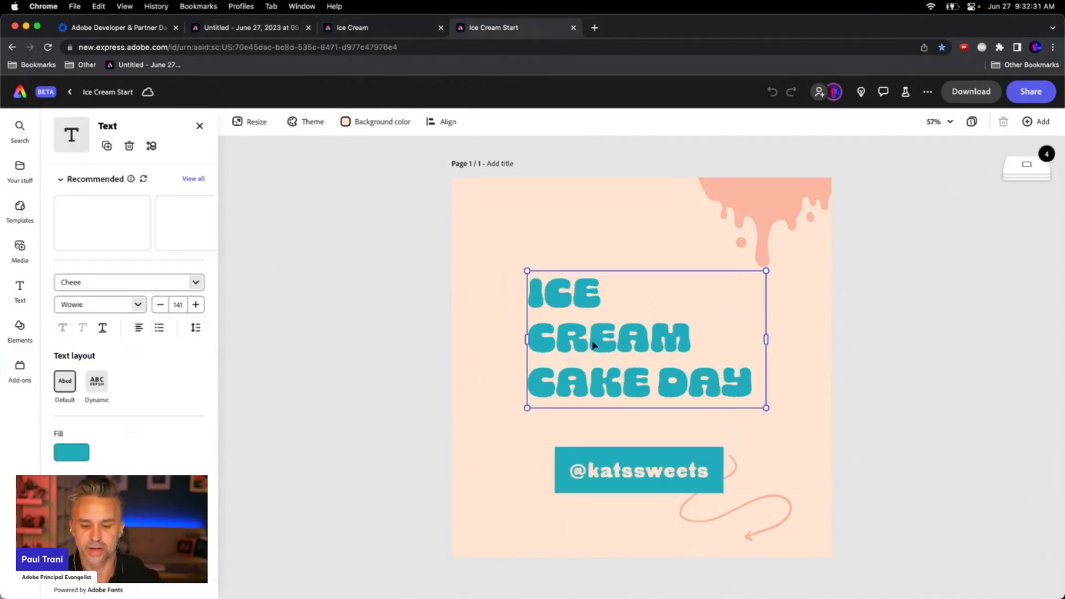
pyautogui.moveTo(761, 336)
pyautogui.mouseDown()
pyautogui.moveTo(697, 361)
pyautogui.moveTo(751, 361)
pyautogui.moveTo(763, 337)
pyautogui.mouseUp()
pyautogui.click(320, 318)
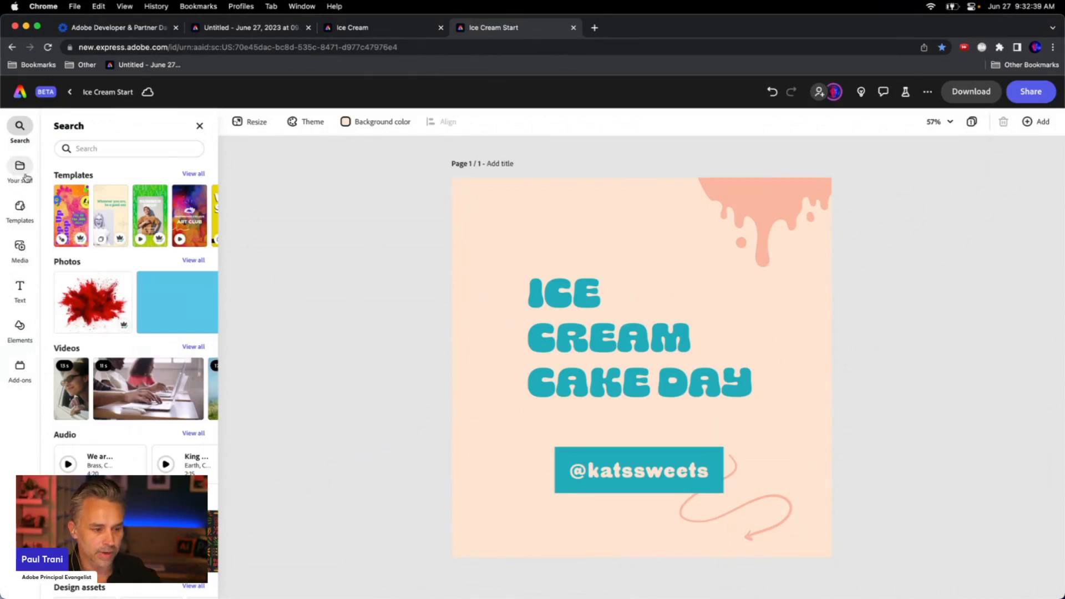
pyautogui.click(200, 126)
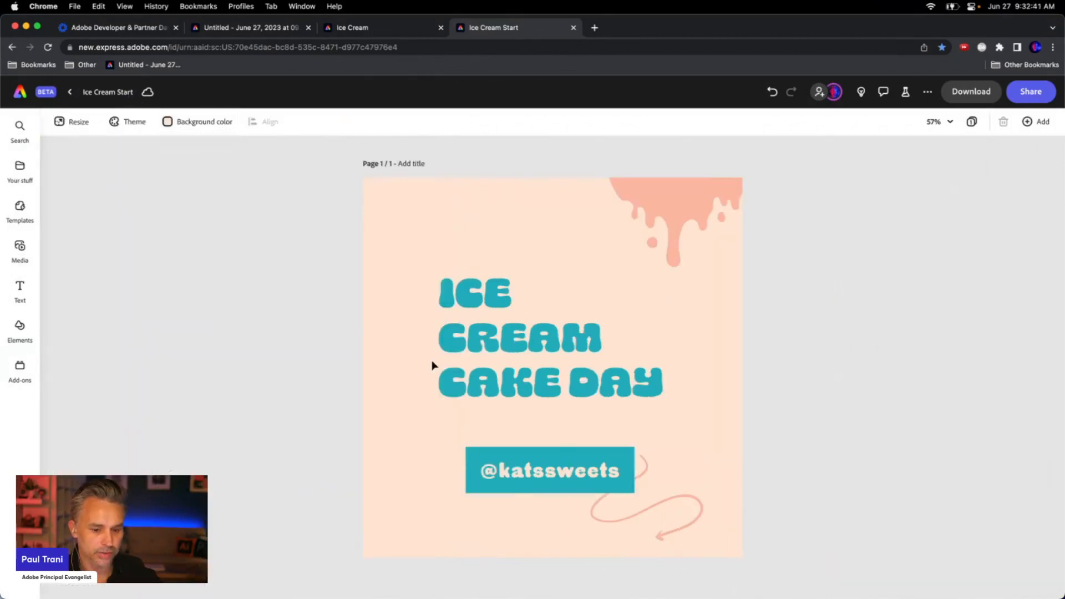
# Apply the Dynamic text layout to the 'ICE CREAM CAKE DAY' heading
pyautogui.click(471, 338)
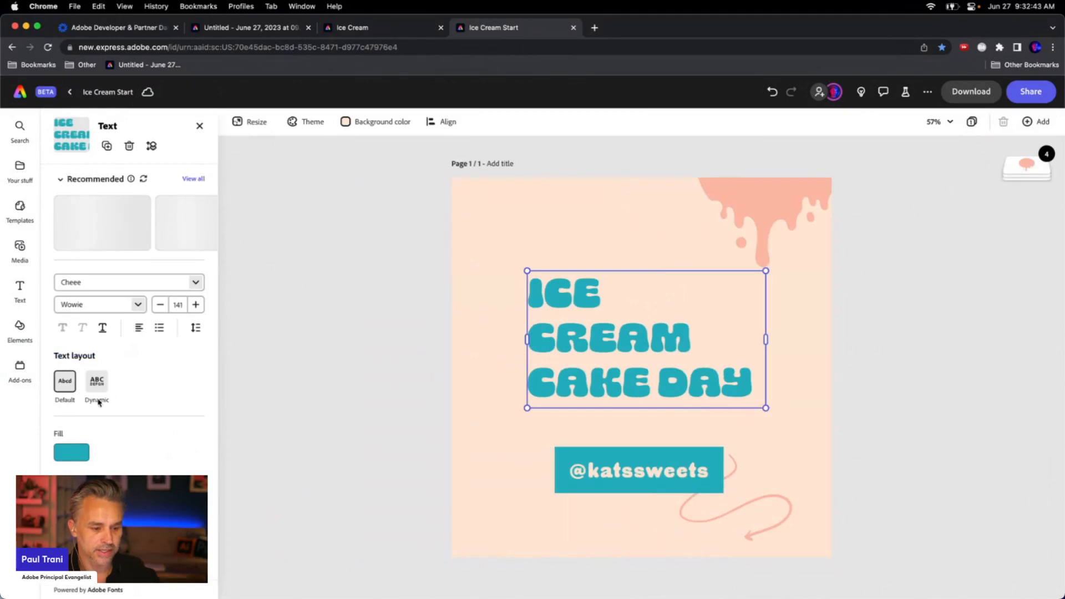
pyautogui.scroll(-2, 99, 389)
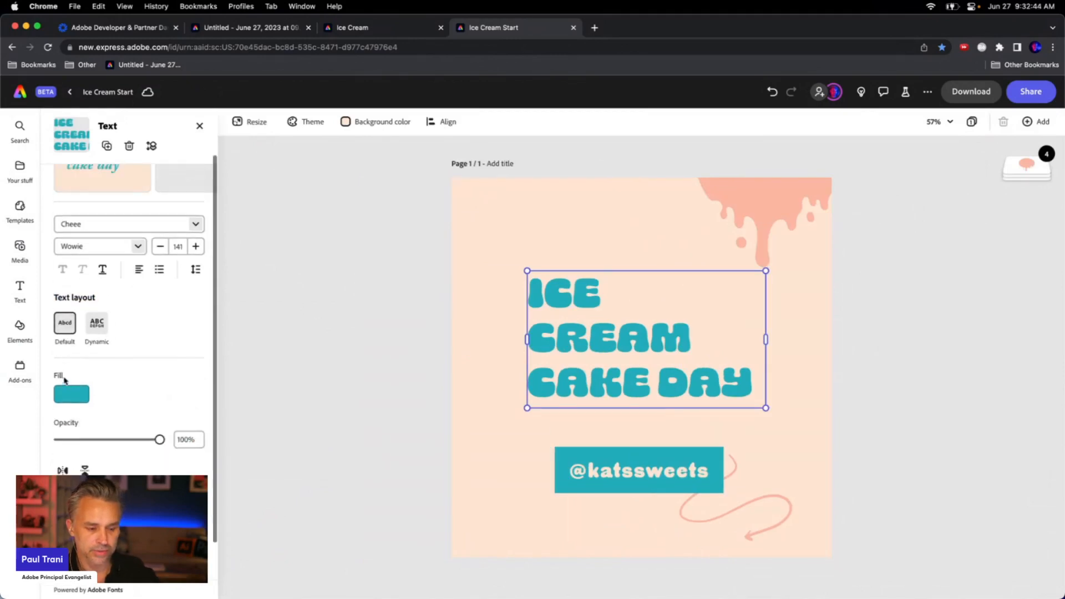
pyautogui.click(97, 324)
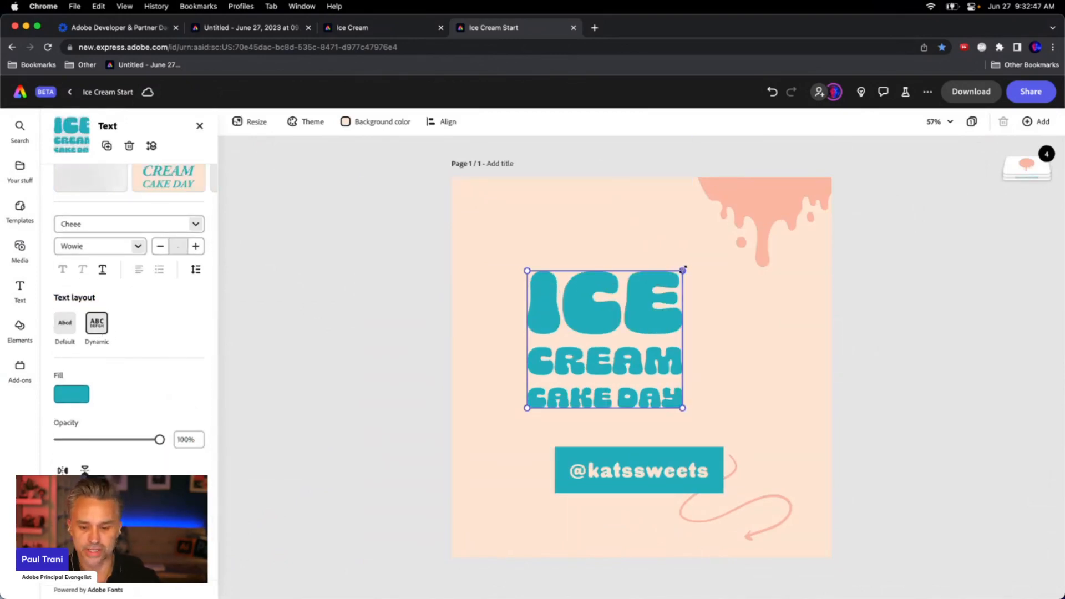
# Resize the heading box narrower and move it toward the centre of the page
pyautogui.moveTo(684, 269); pyautogui.dragTo(626, 234)
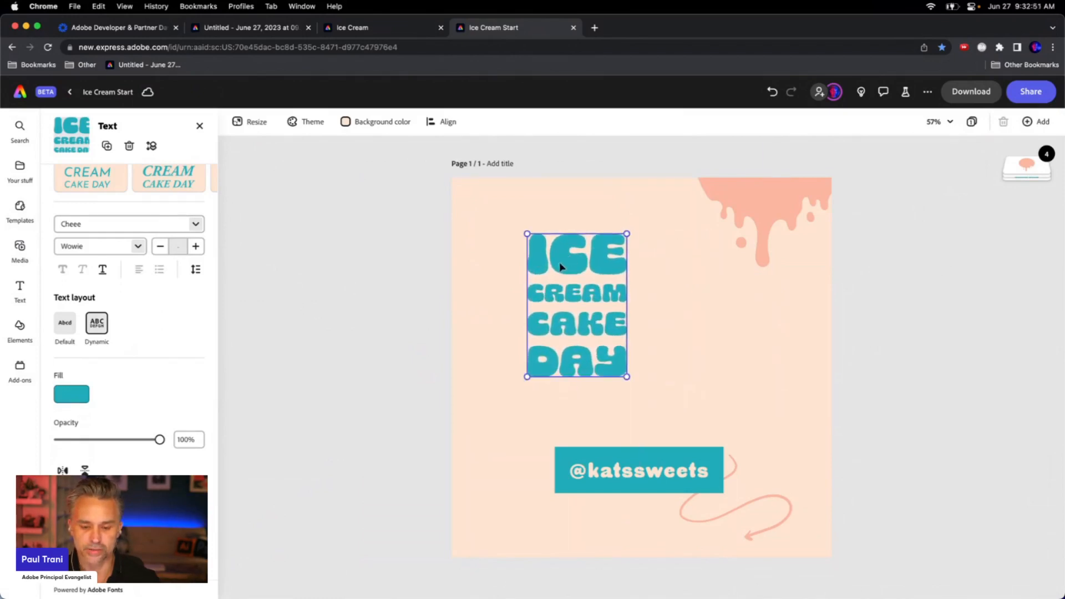
pyautogui.moveTo(561, 268); pyautogui.dragTo(630, 297)
pyautogui.click(602, 477)
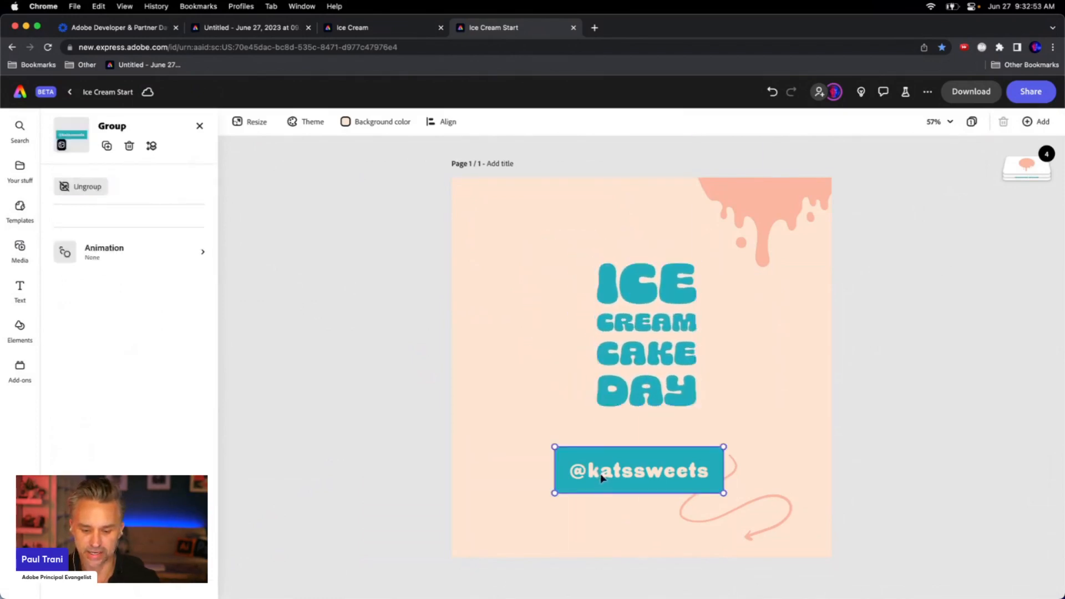
pyautogui.moveTo(602, 477); pyautogui.dragTo(604, 519)
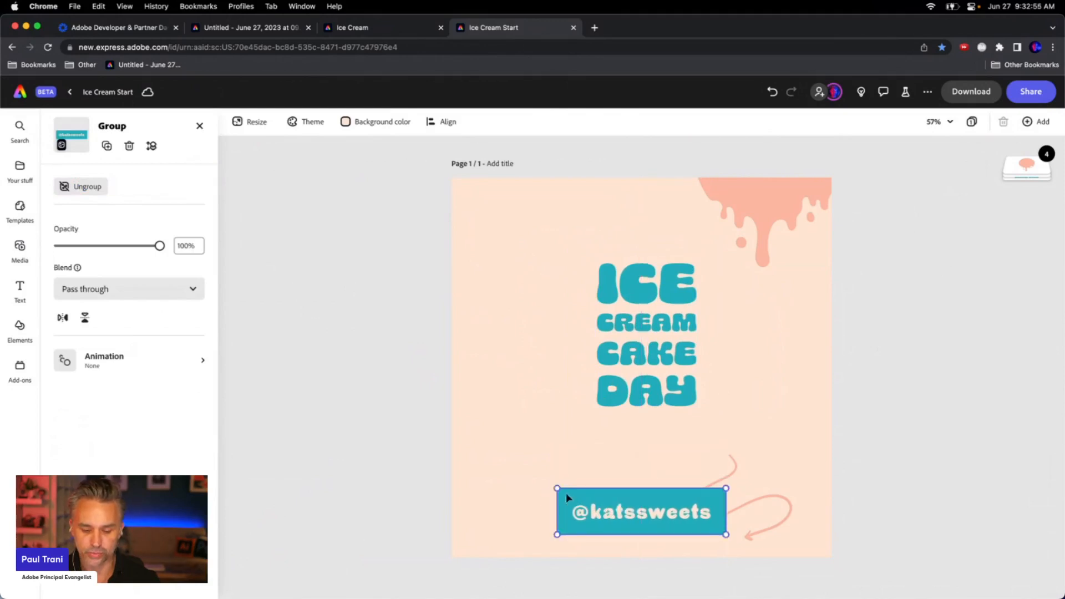
pyautogui.moveTo(556, 487); pyautogui.dragTo(639, 527)
# Enlarge the heading and reposition it centred above the badge
pyautogui.click(622, 392)
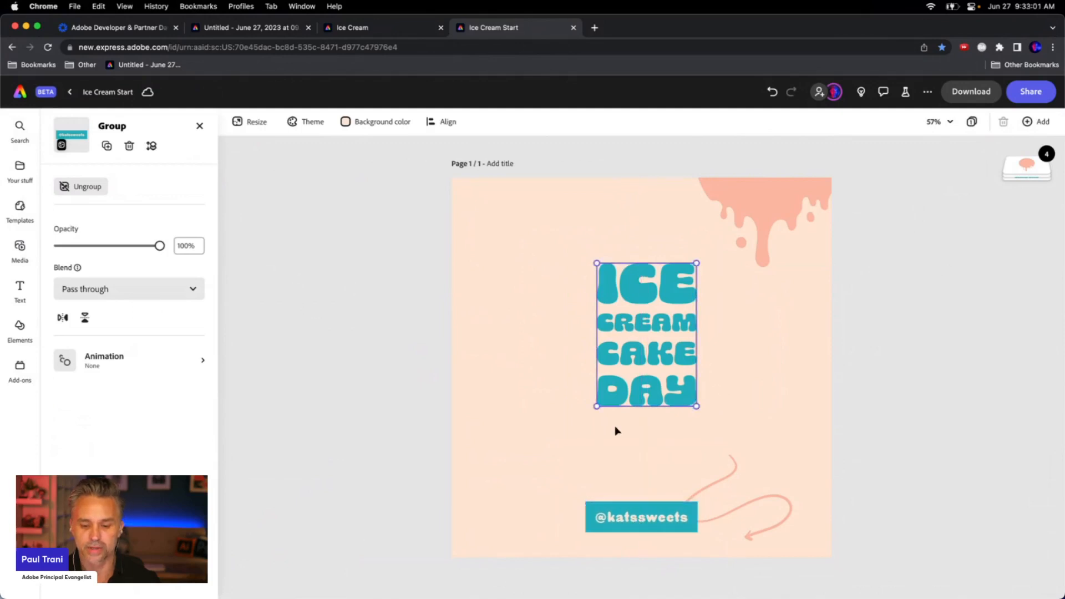
pyautogui.moveTo(597, 407); pyautogui.dragTo(541, 463)
pyautogui.moveTo(581, 310); pyautogui.dragTo(613, 283)
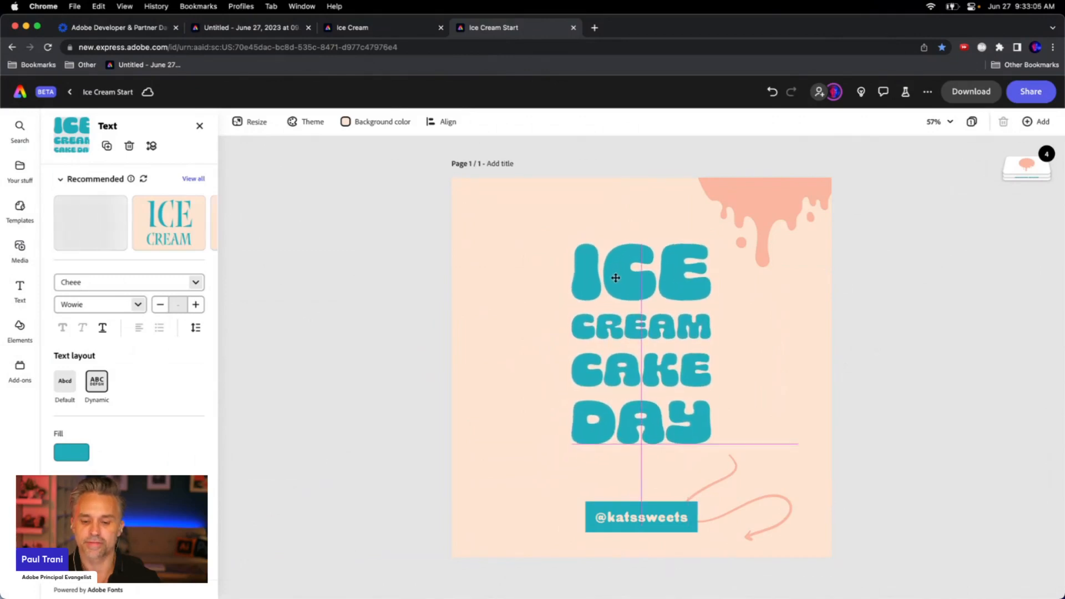
pyautogui.click(273, 237)
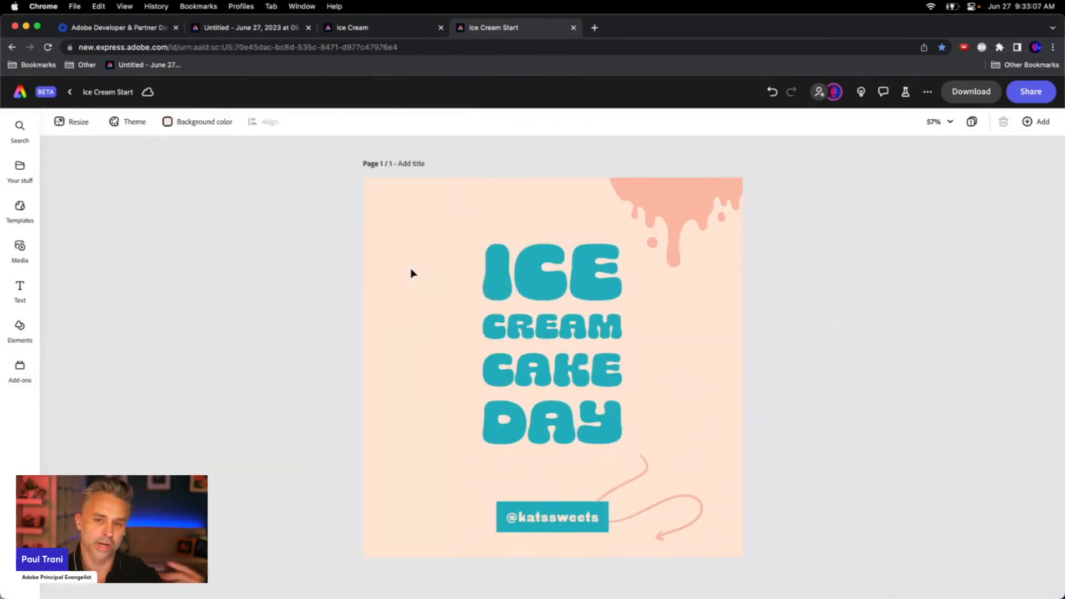
pyautogui.click(519, 273)
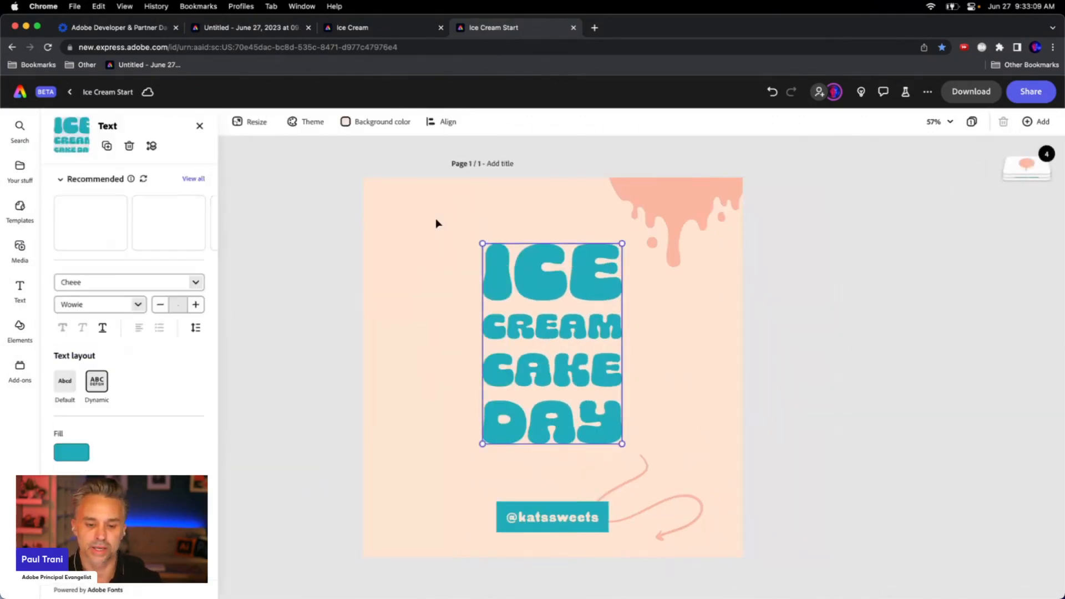
pyautogui.click(437, 219)
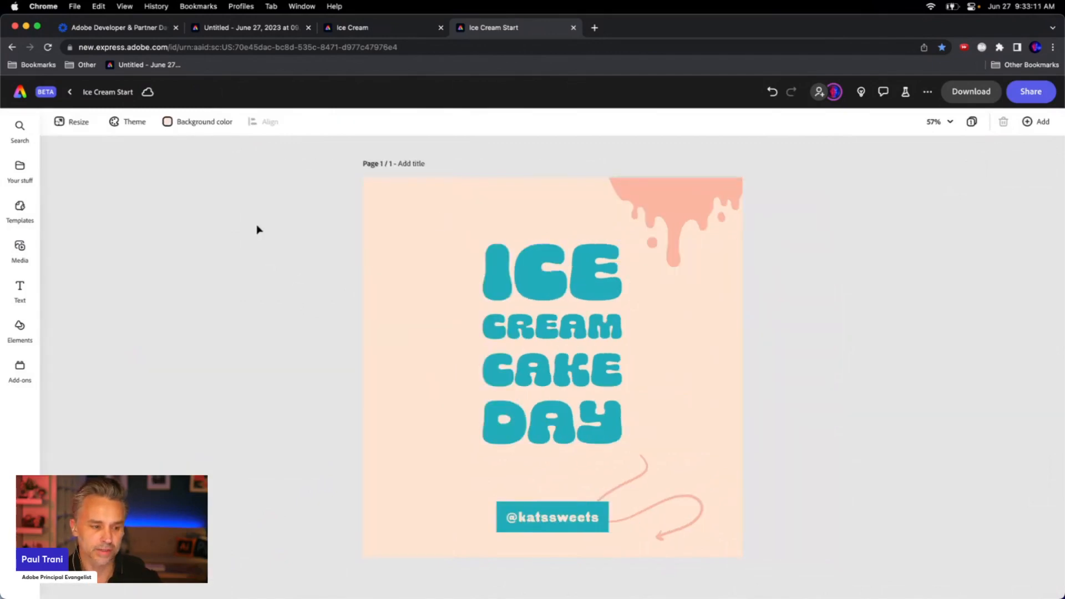
# Search stock photos for ice cream cake, add the pastel cake photo and set it as the page background
pyautogui.click(19, 249)
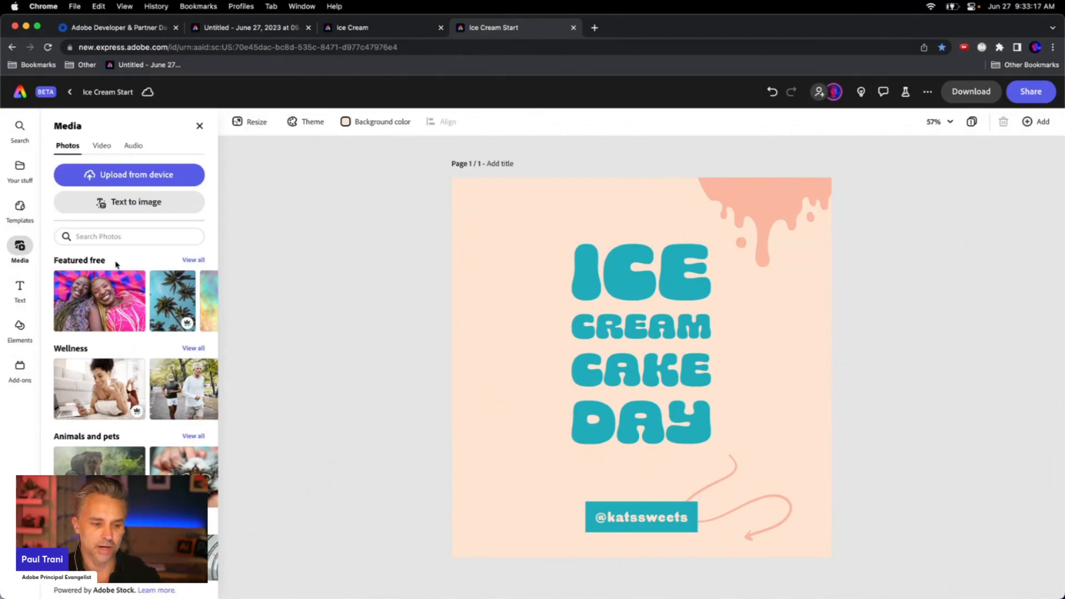
pyautogui.click(101, 146)
pyautogui.click(133, 145)
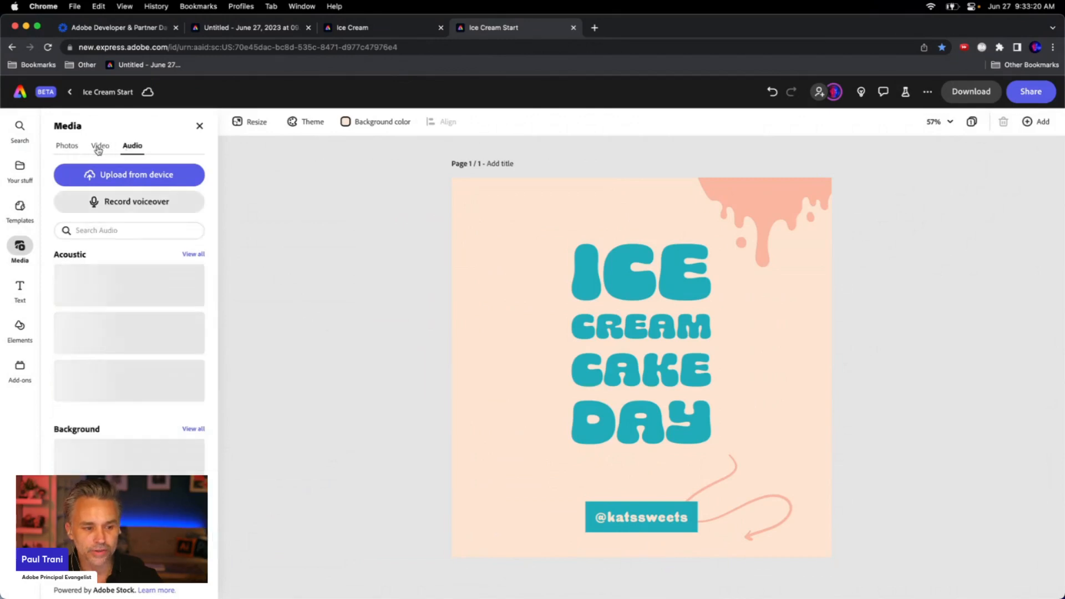
pyautogui.click(65, 146)
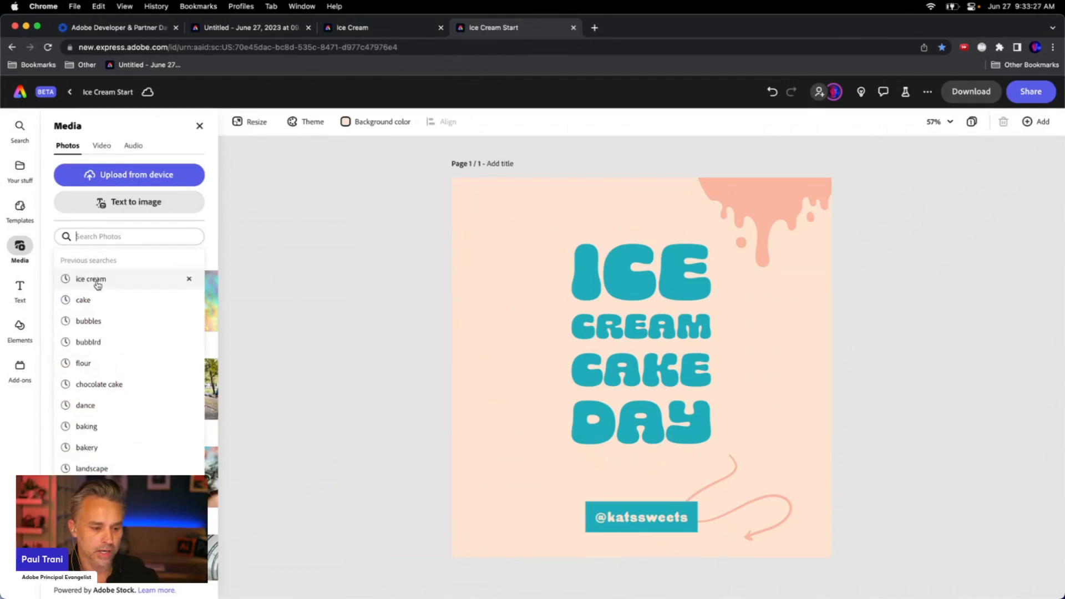
pyautogui.click(98, 284)
pyautogui.write('ce cream c')
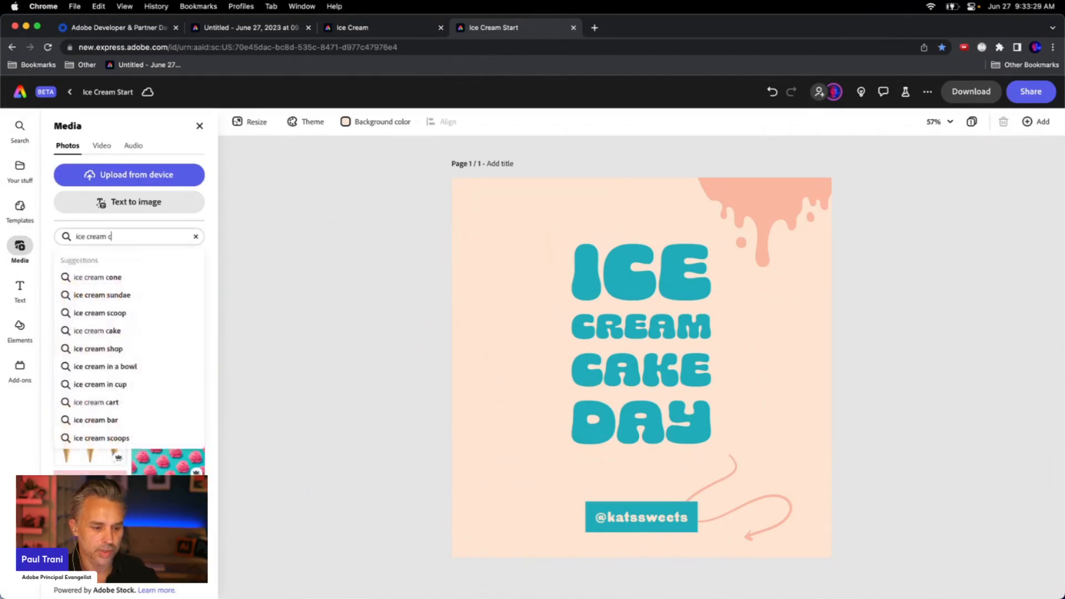
pyautogui.write('ake')
pyautogui.press('Return')
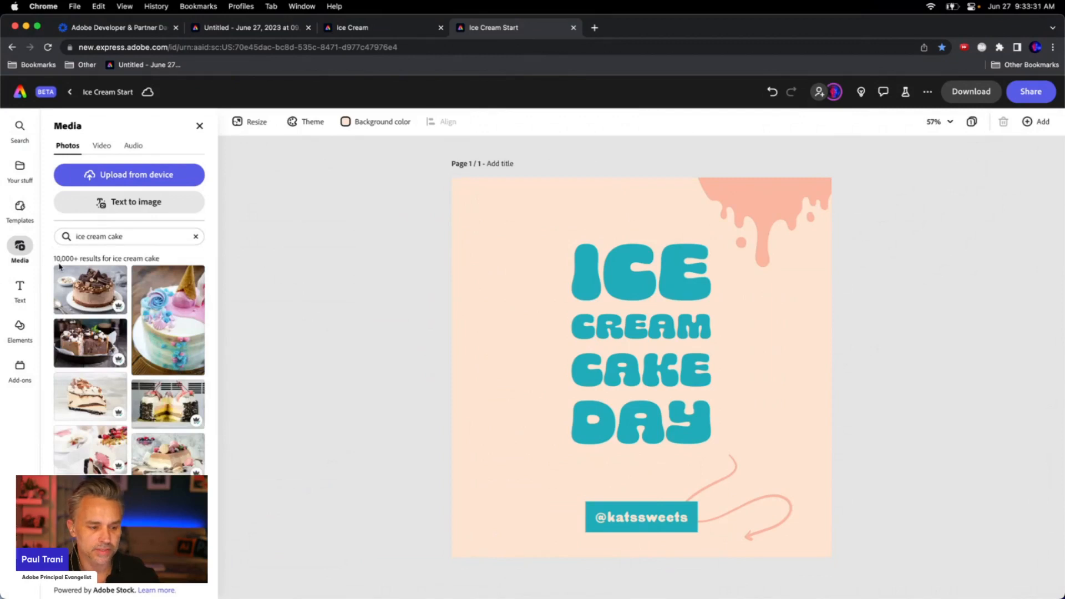
pyautogui.click(165, 316)
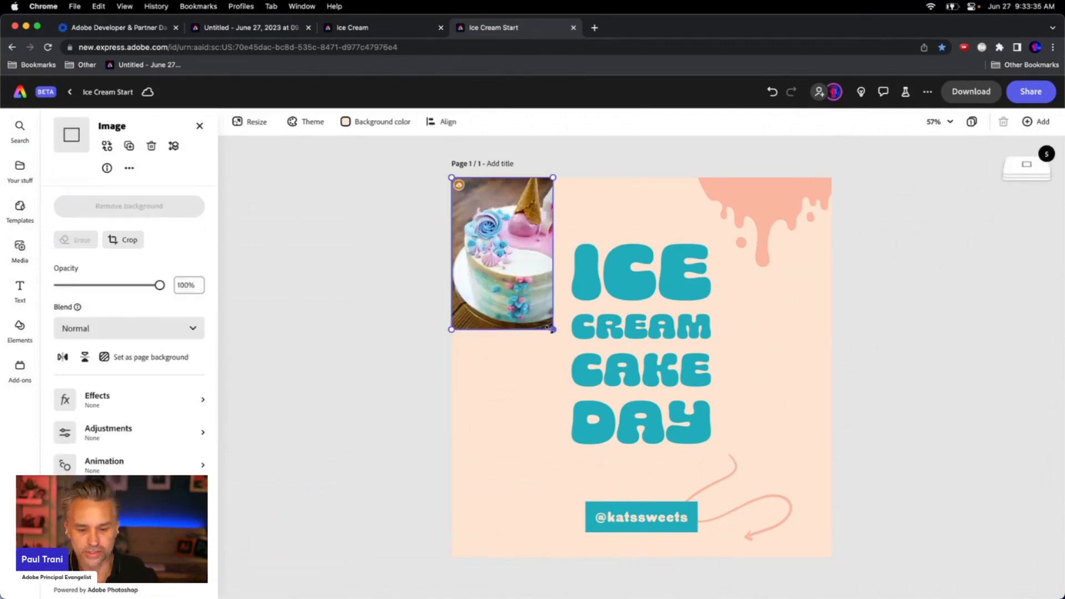
pyautogui.moveTo(552, 329); pyautogui.dragTo(721, 542)
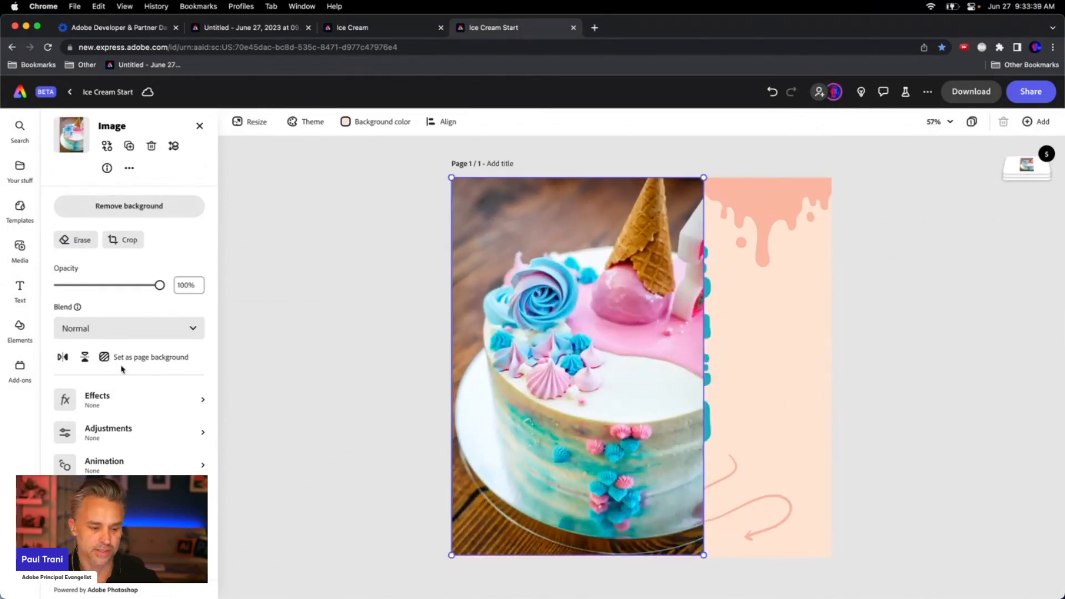
pyautogui.click(125, 357)
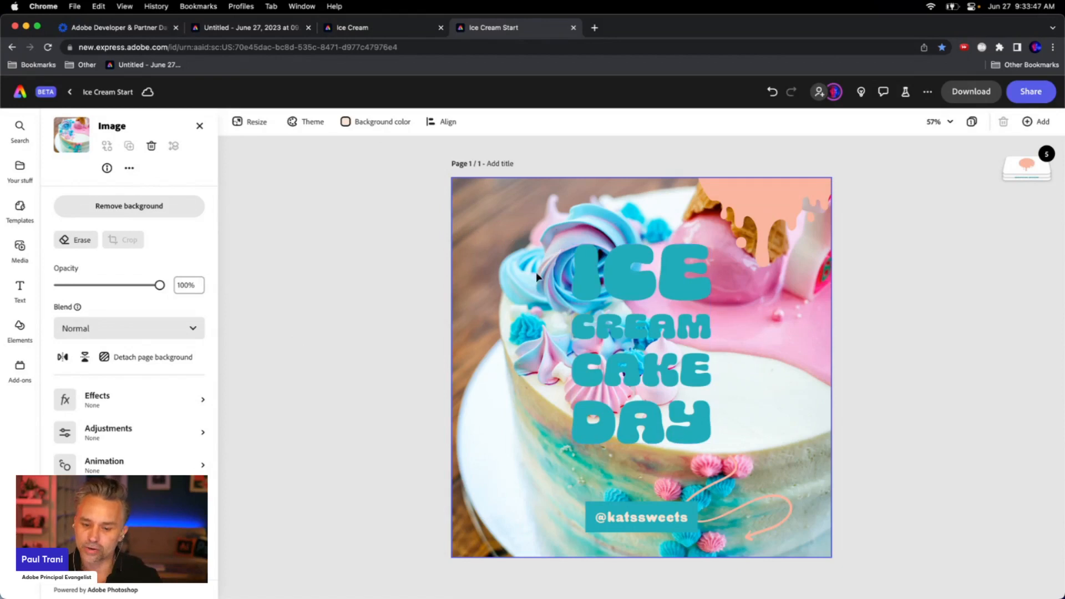
# Apply the pink duotone effect to the background cake photo
pyautogui.click(102, 397)
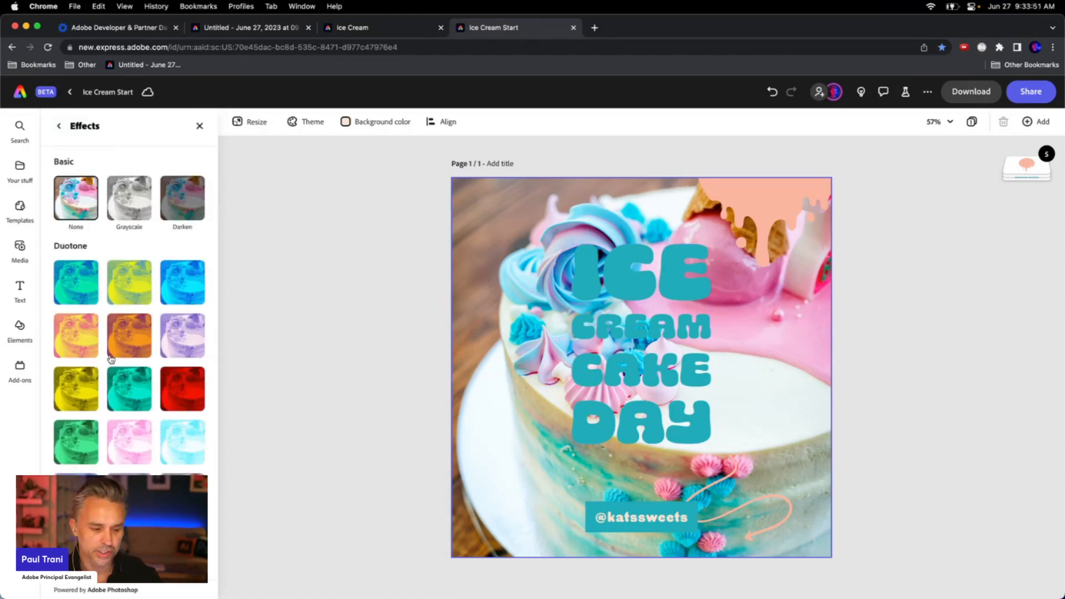
pyautogui.click(66, 339)
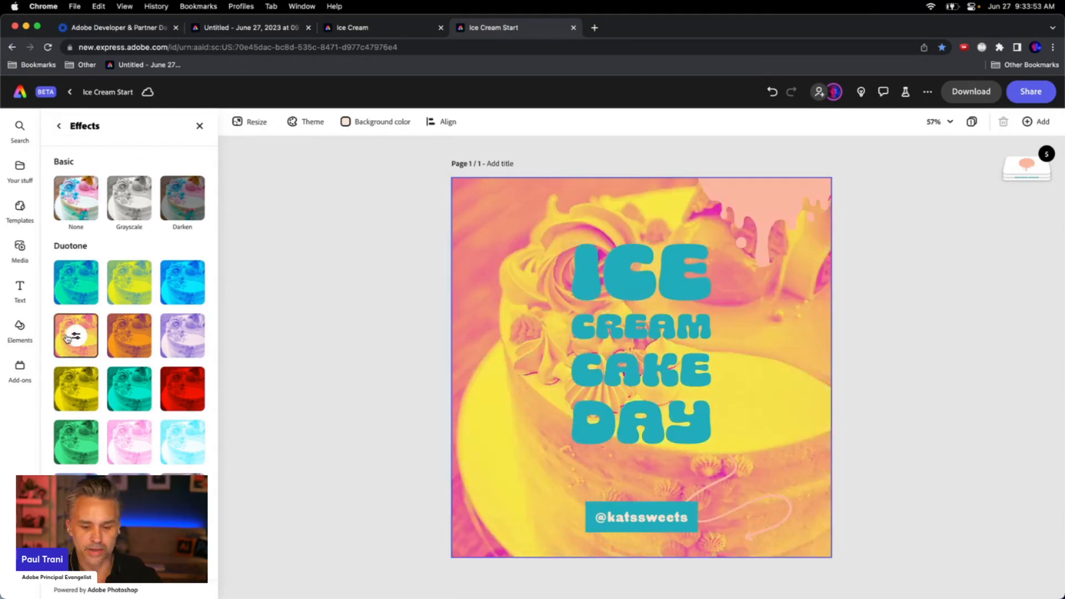
pyautogui.click(116, 443)
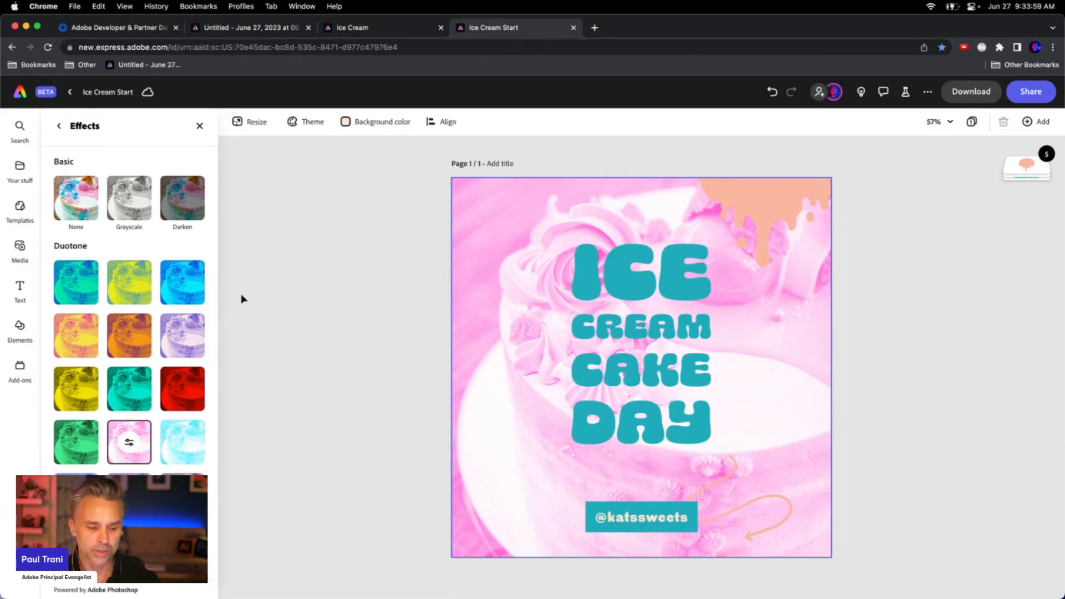
pyautogui.click(264, 287)
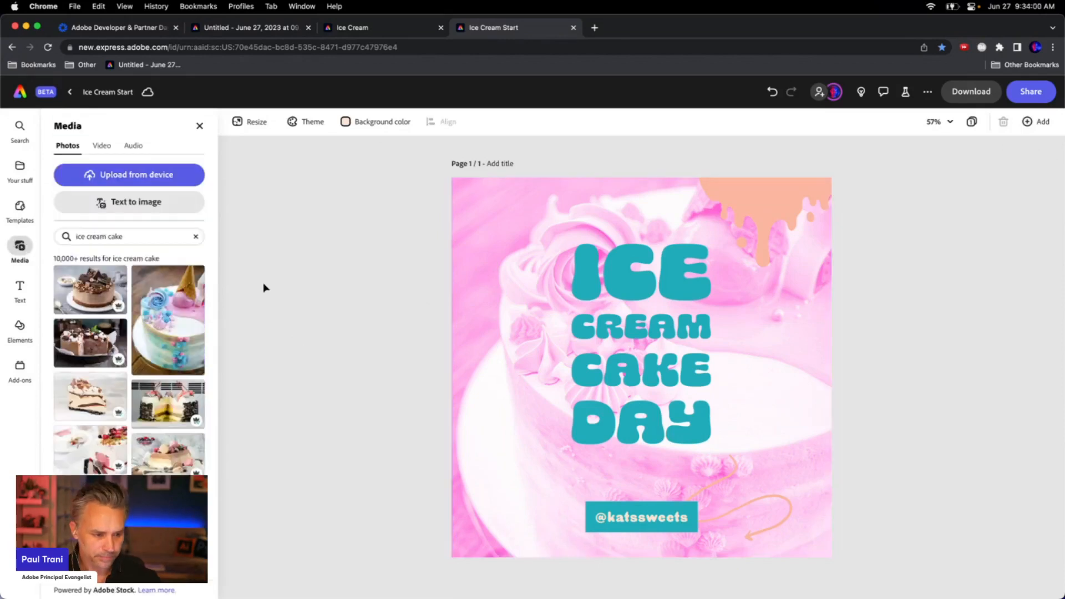
# Add the yellow Kat's Sweets logo graphic from the brand library and scale it down into the lower-left corner
pyautogui.click(475, 226)
pyautogui.click(19, 245)
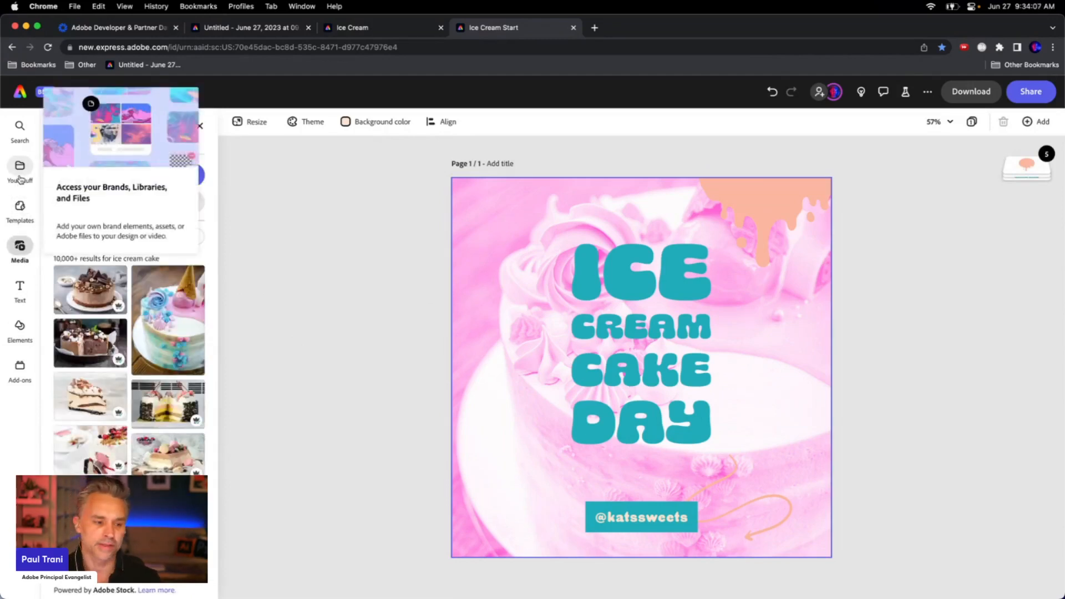
pyautogui.click(21, 177)
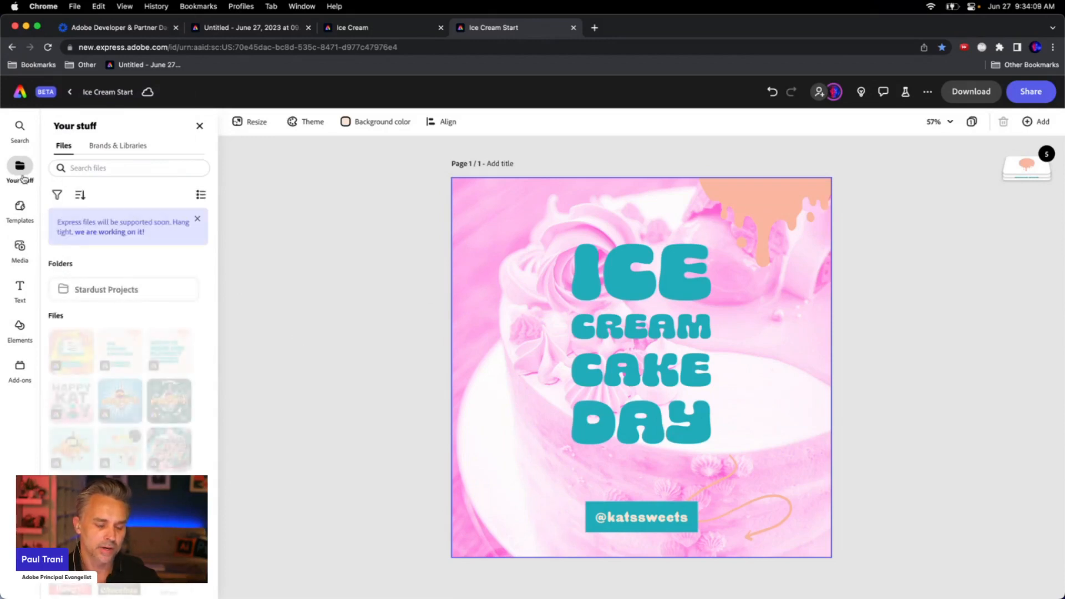
pyautogui.click(100, 146)
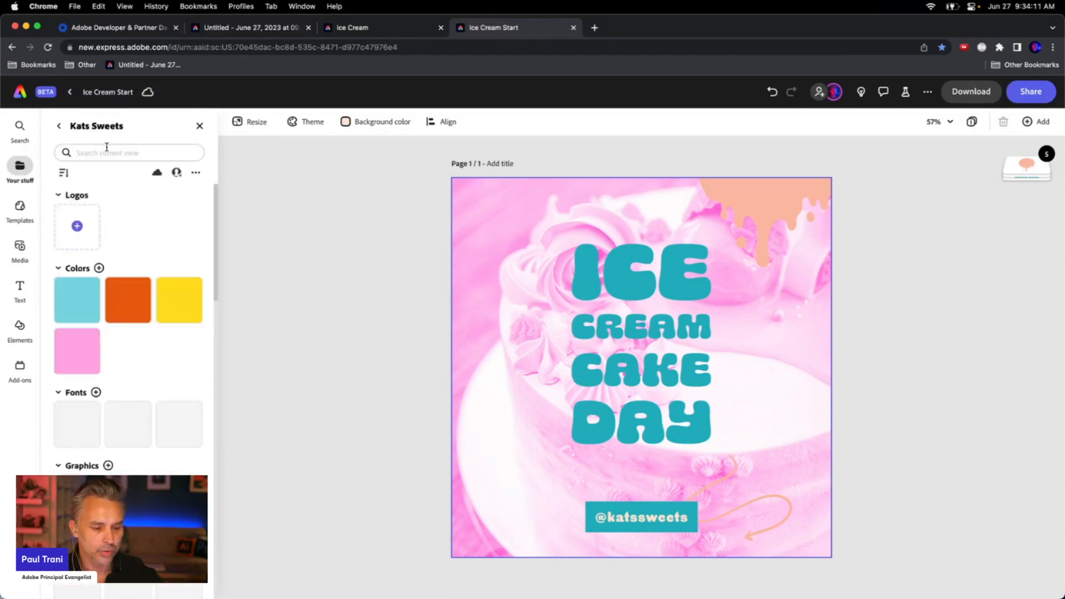
pyautogui.scroll(-2, 133, 372)
pyautogui.scroll(-2, 132, 372)
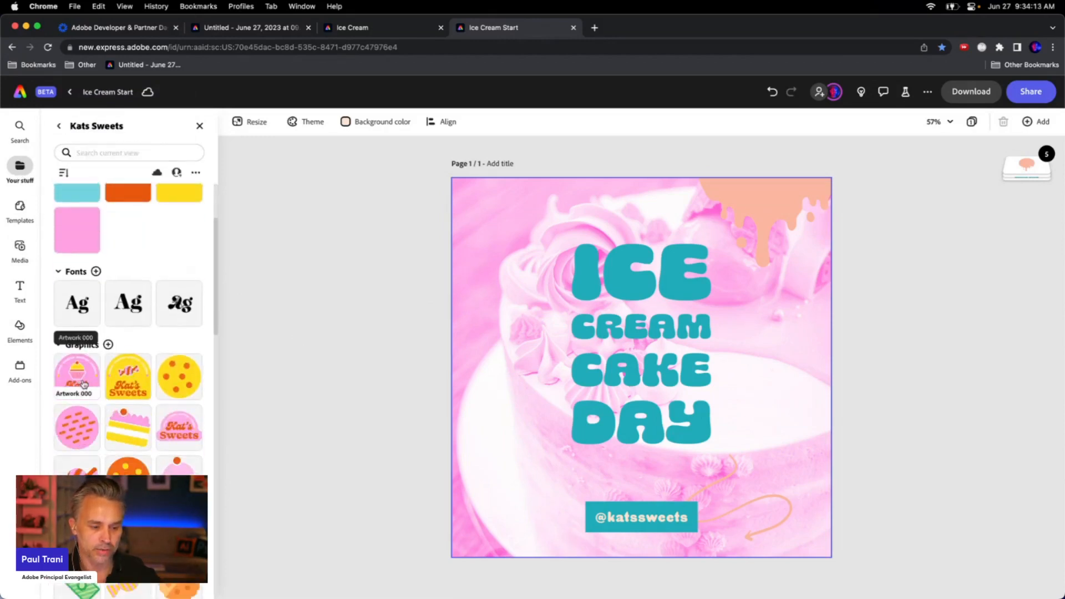
pyautogui.moveTo(128, 372); pyautogui.dragTo(512, 261)
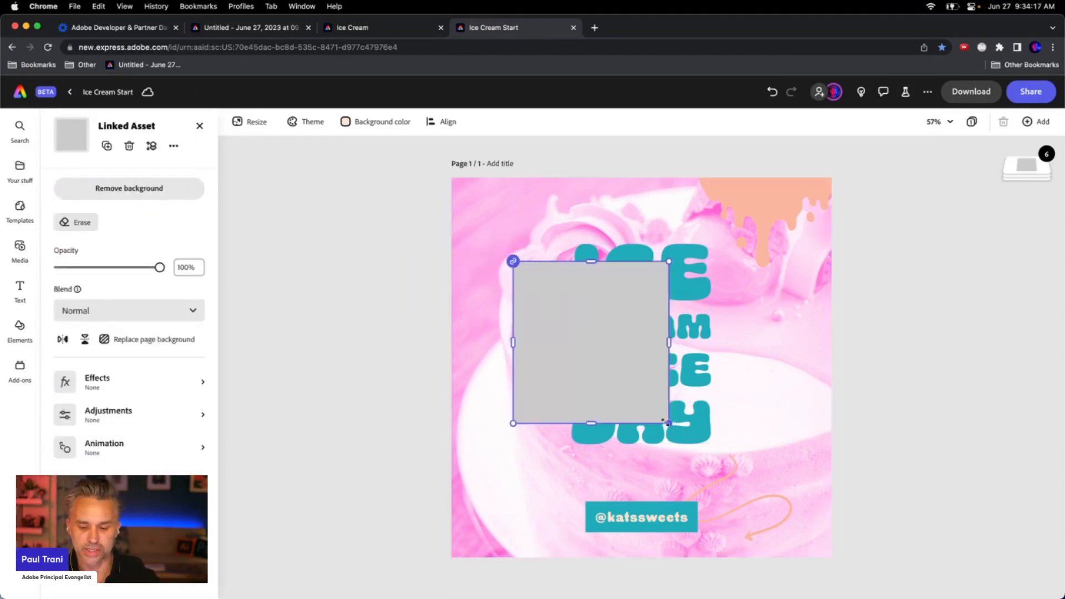
pyautogui.moveTo(669, 423); pyautogui.dragTo(490, 506)
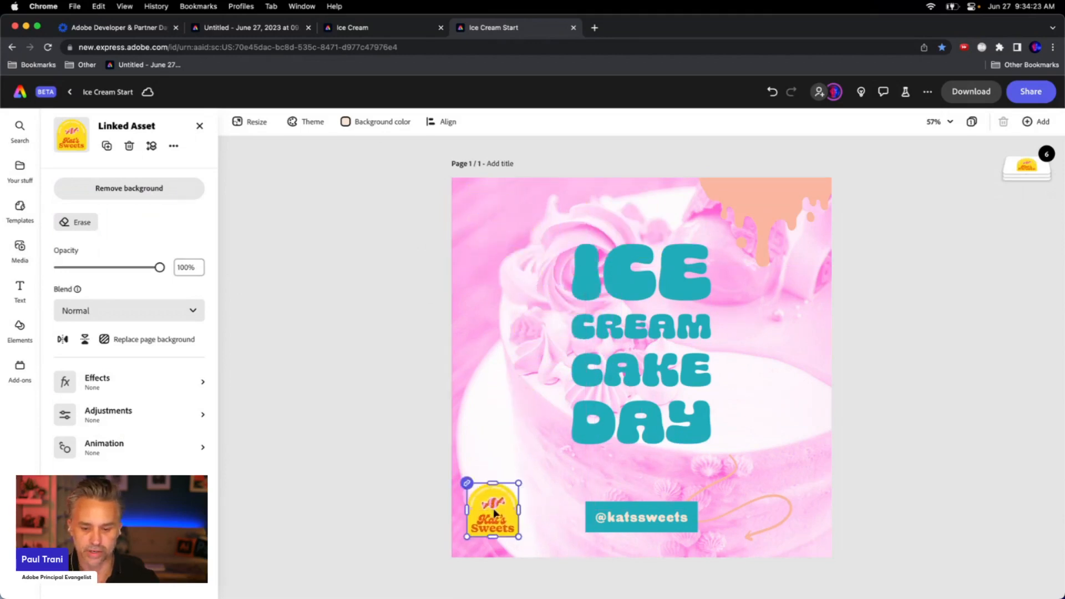
pyautogui.moveTo(628, 514); pyautogui.dragTo(744, 516)
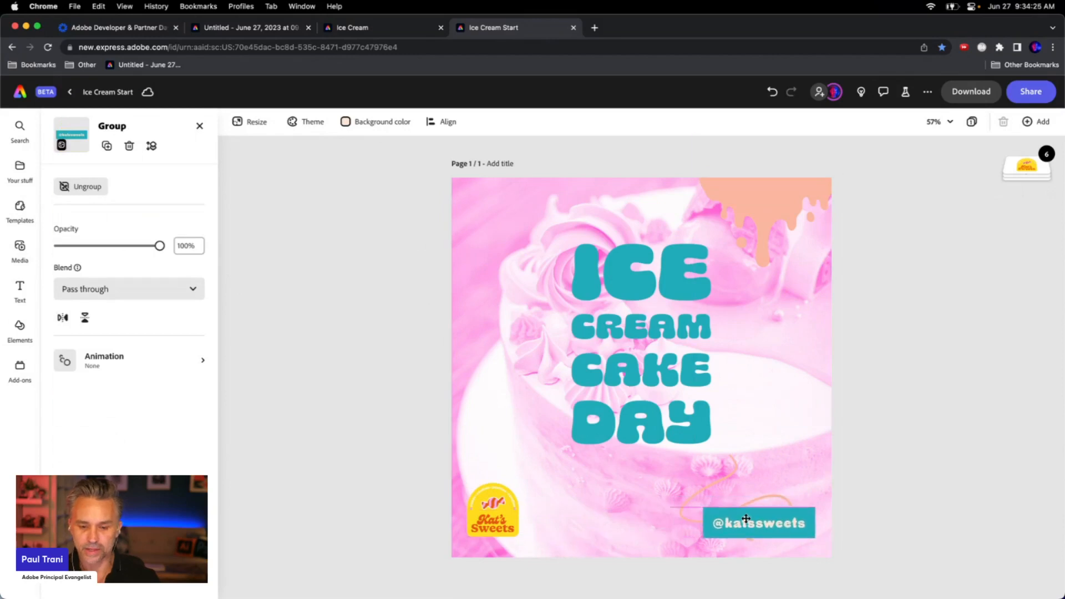
pyautogui.click(441, 351)
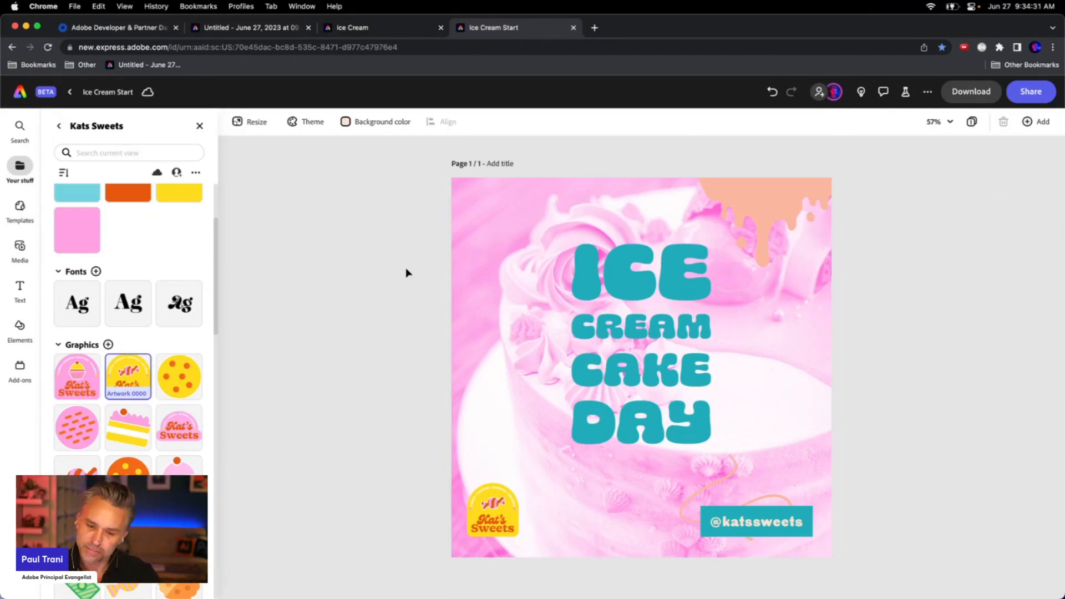
# Add a 3D heart-hands gesture illustration from the 3D illustrations add-on and place it at the bottom centre
pyautogui.click(19, 370)
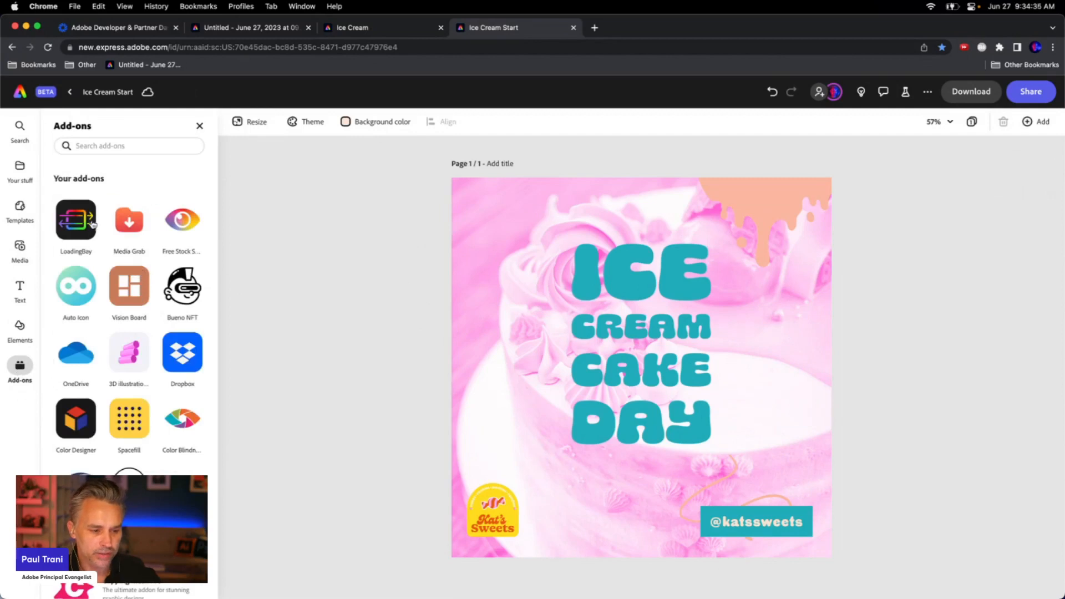
pyautogui.scroll(-2, 103, 405)
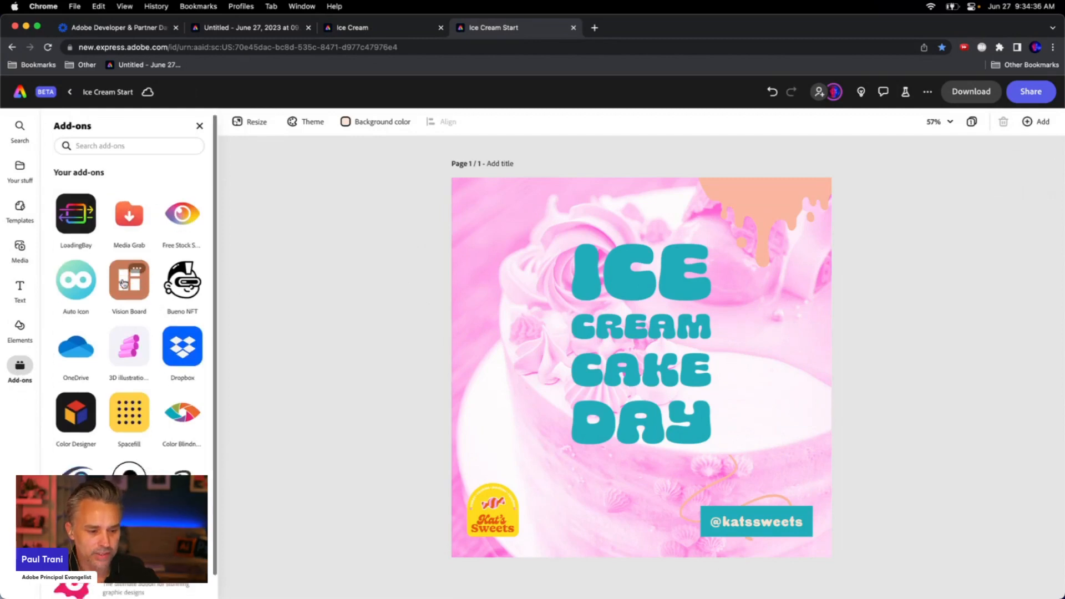
pyautogui.click(125, 331)
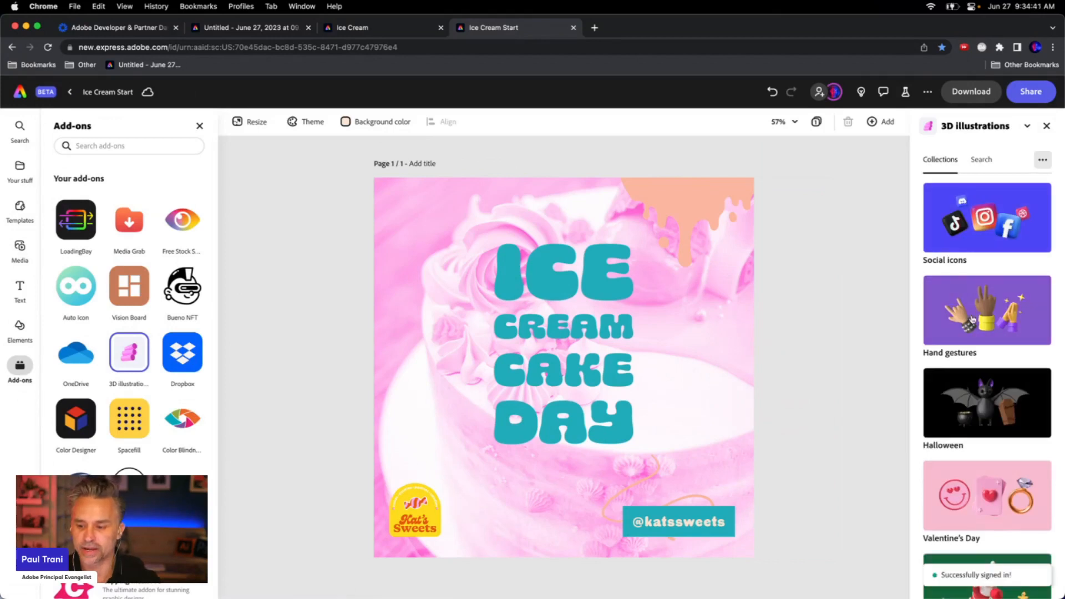
pyautogui.click(967, 308)
pyautogui.scroll(-3, 966, 307)
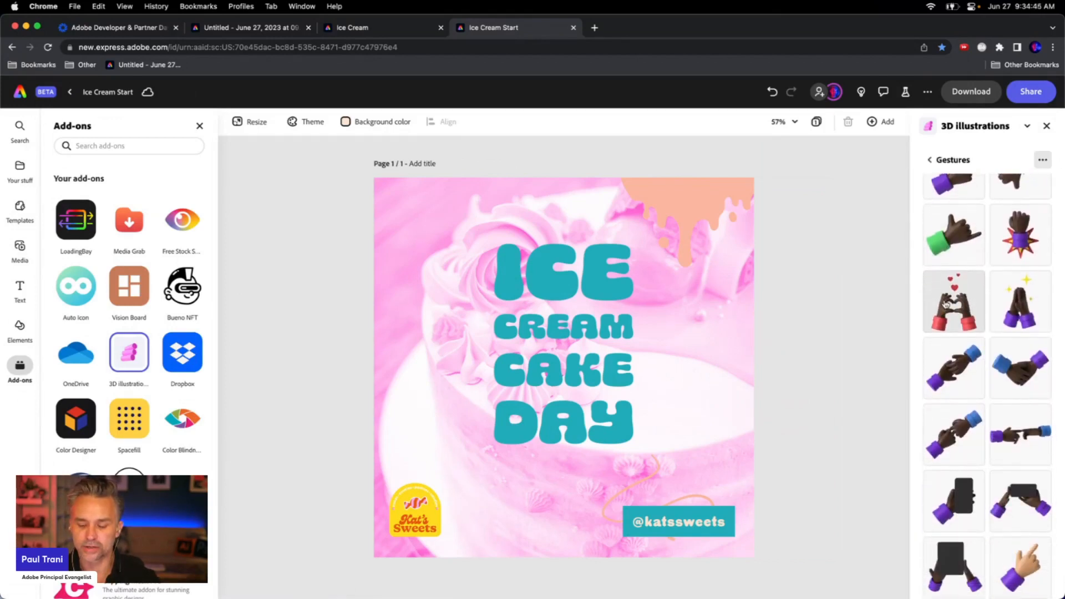
pyautogui.moveTo(950, 304); pyautogui.dragTo(421, 290)
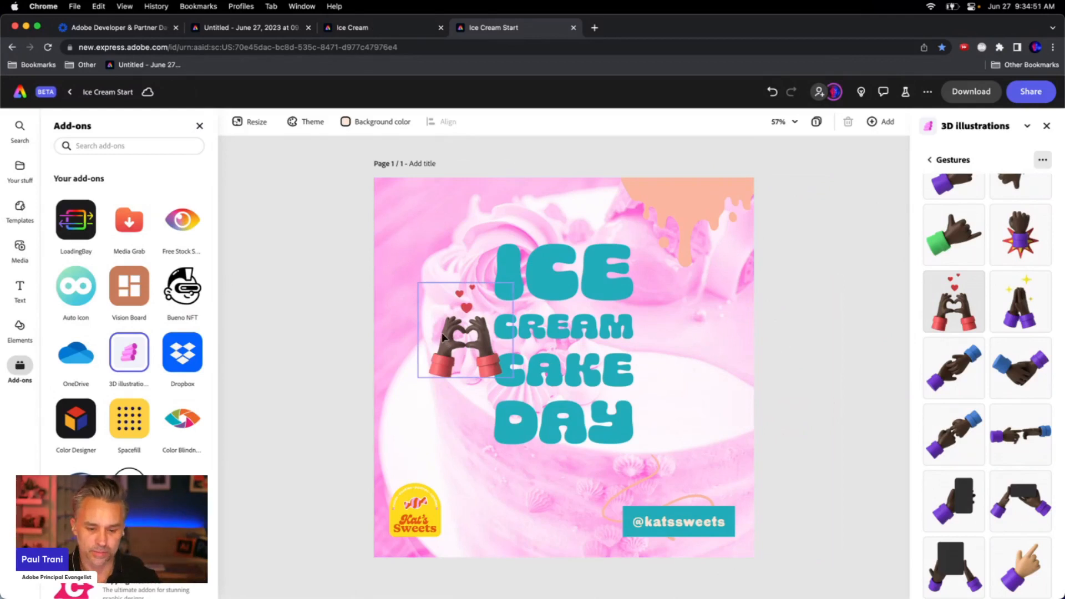
pyautogui.moveTo(447, 338); pyautogui.dragTo(538, 509)
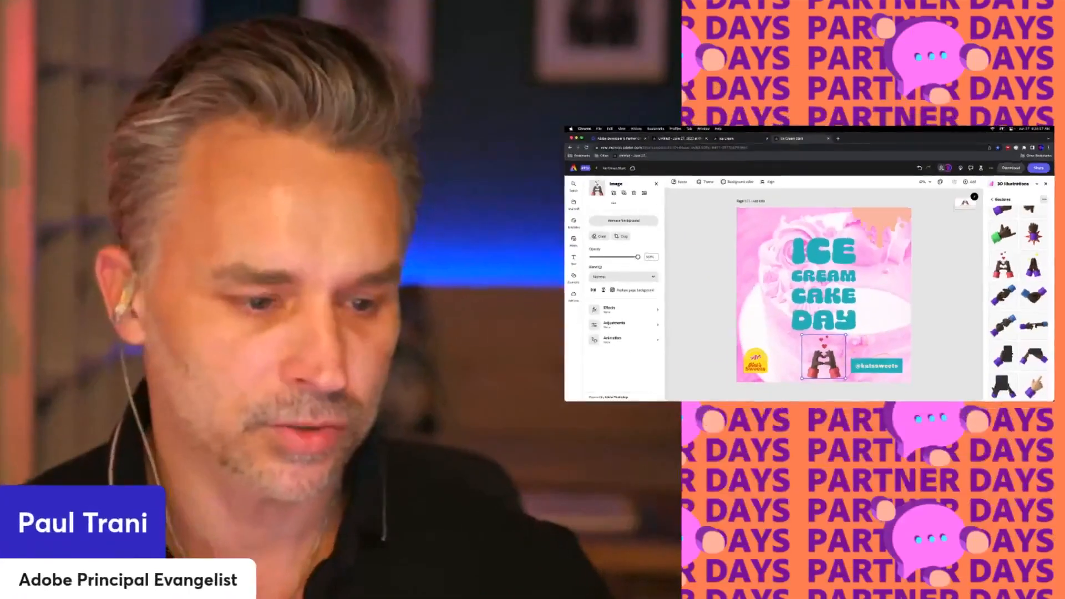
# Test the design with the Attention Insight add-on as a banner or post and examine its heatmap
pyautogui.click(20, 369)
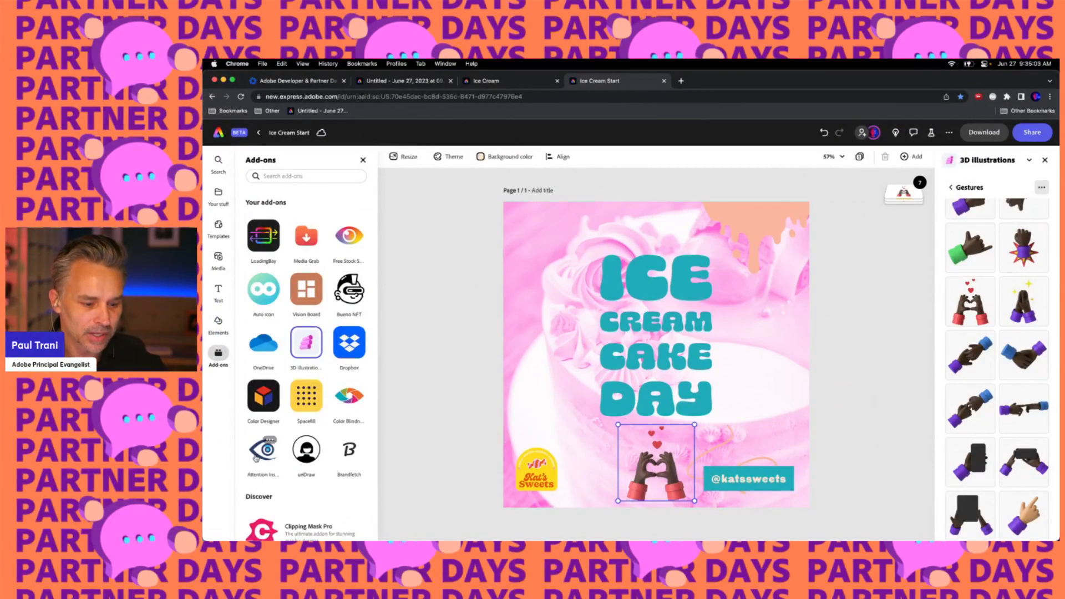
pyautogui.click(256, 458)
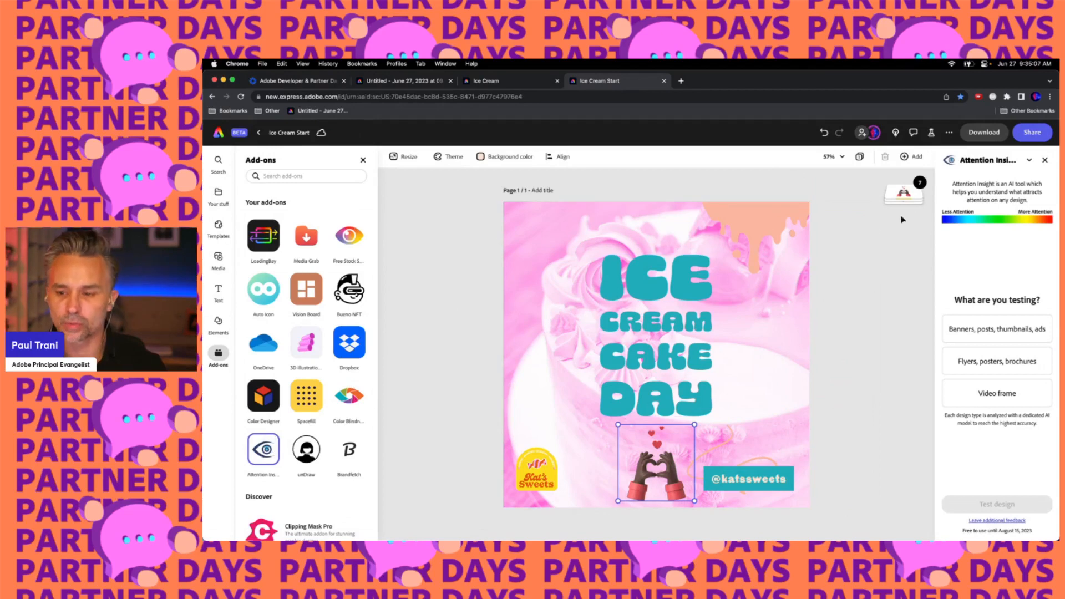
pyautogui.click(973, 335)
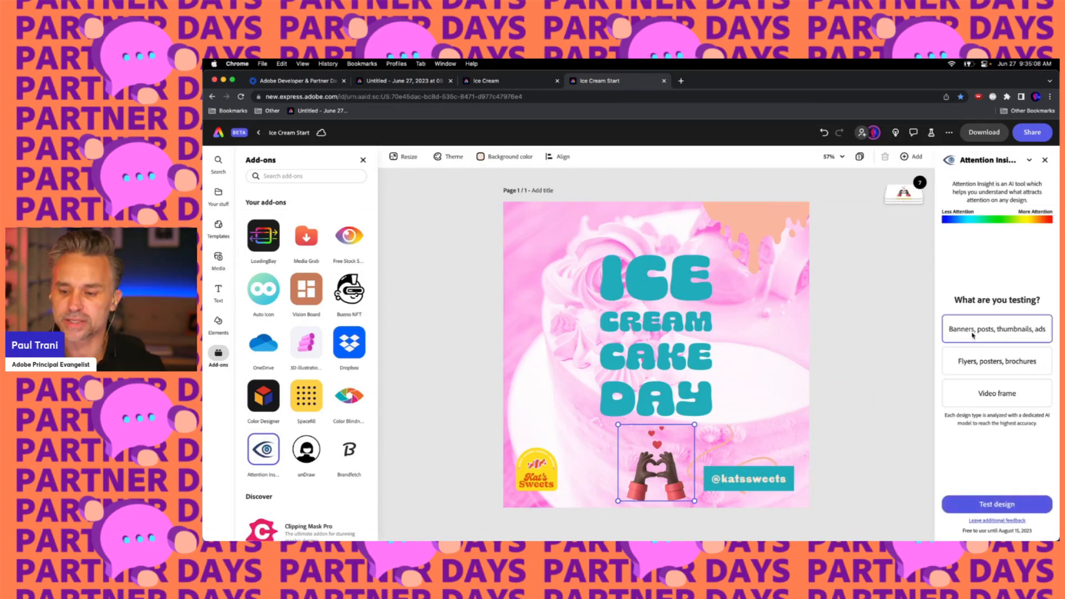
pyautogui.click(971, 501)
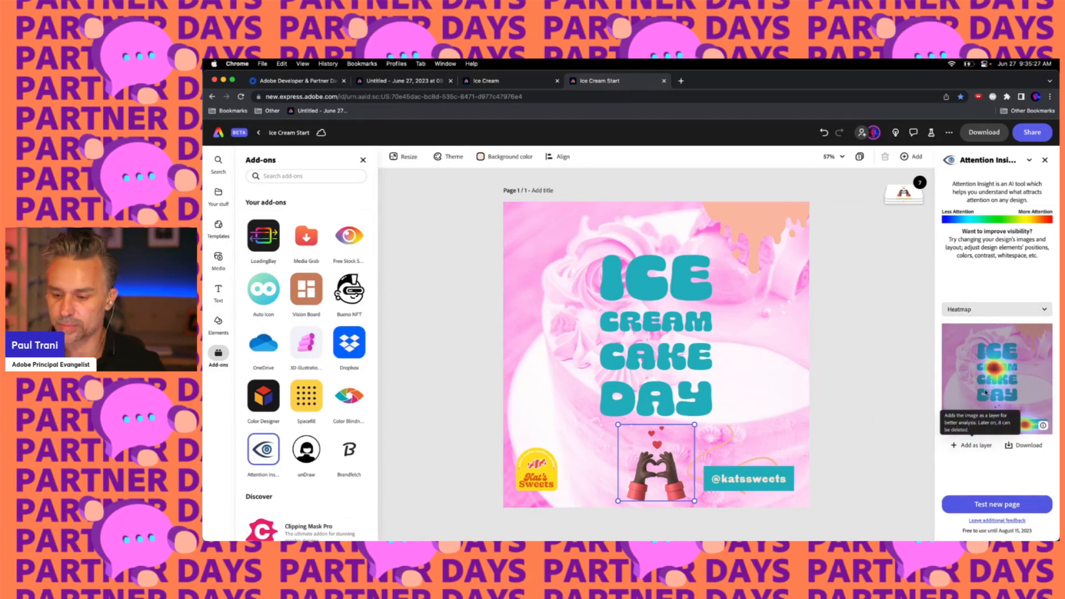
pyautogui.click(983, 311)
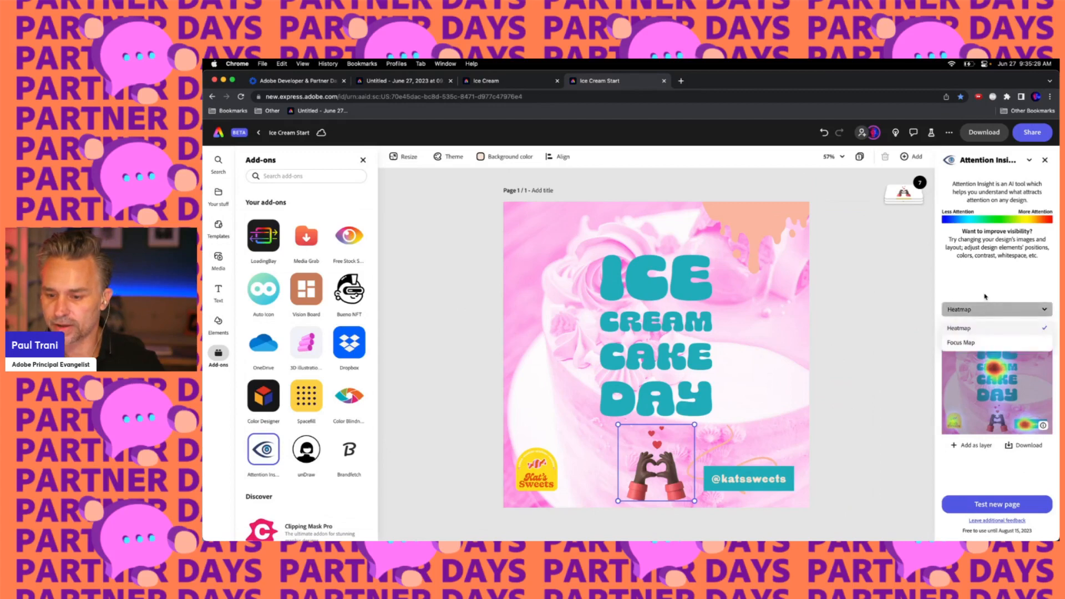
pyautogui.click(985, 309)
pyautogui.moveTo(1043, 426)
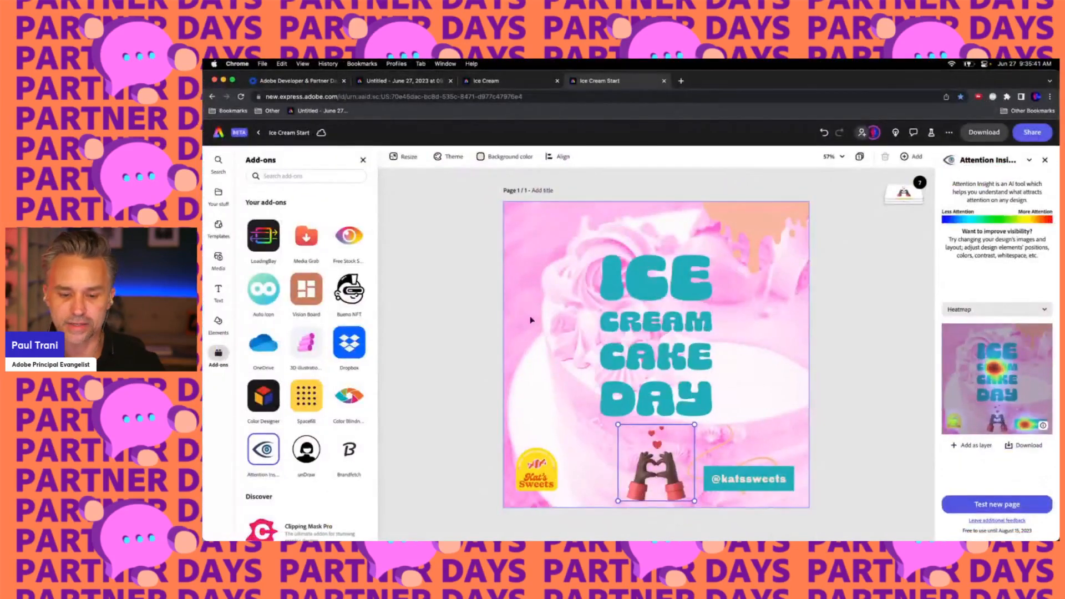
# Move the Kat's Sweets logo to the top centre above the title and enlarge the heart-hands illustration at the bottom centre
pyautogui.click(531, 478)
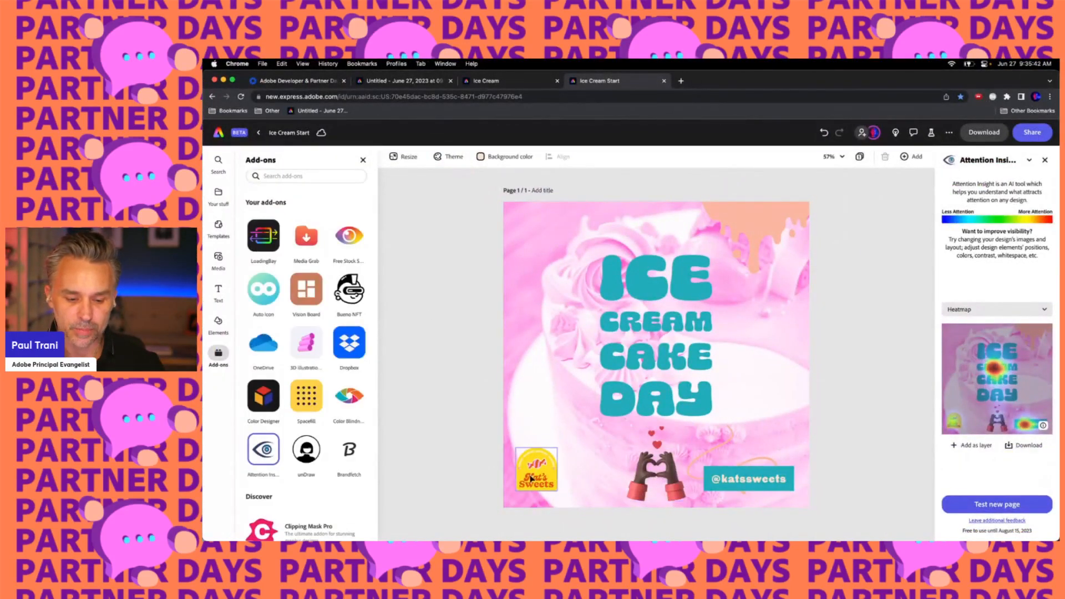
pyautogui.moveTo(531, 478); pyautogui.dragTo(651, 238)
pyautogui.moveTo(648, 479)
pyautogui.mouseDown()
pyautogui.moveTo(541, 479)
pyautogui.moveTo(643, 476)
pyautogui.mouseUp()
pyautogui.moveTo(620, 431); pyautogui.dragTo(601, 412)
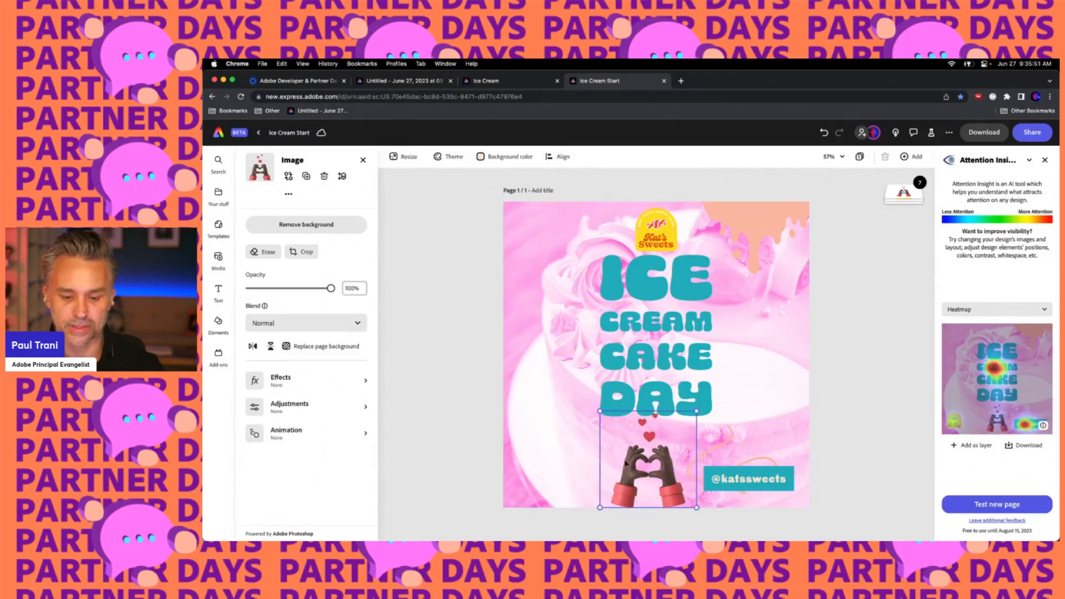
pyautogui.moveTo(630, 464); pyautogui.dragTo(637, 471)
# Widen the ICE CREAM CAKE DAY title box so CAKE DAY sits on one line, and recentre the title
pyautogui.click(643, 298)
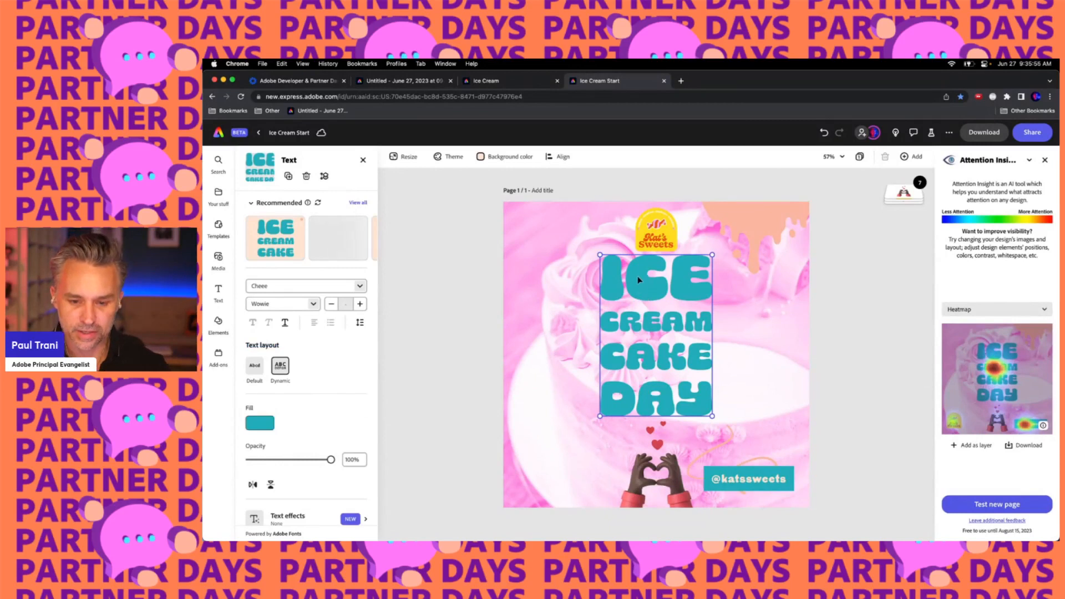
pyautogui.moveTo(643, 298); pyautogui.dragTo(643, 308)
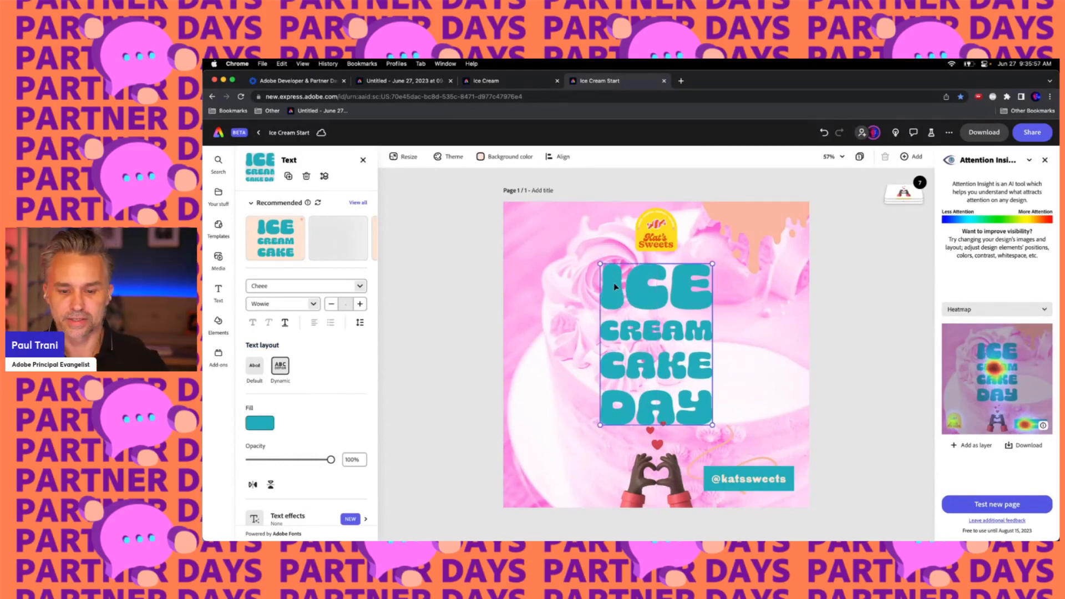
pyautogui.moveTo(600, 424); pyautogui.dragTo(521, 414)
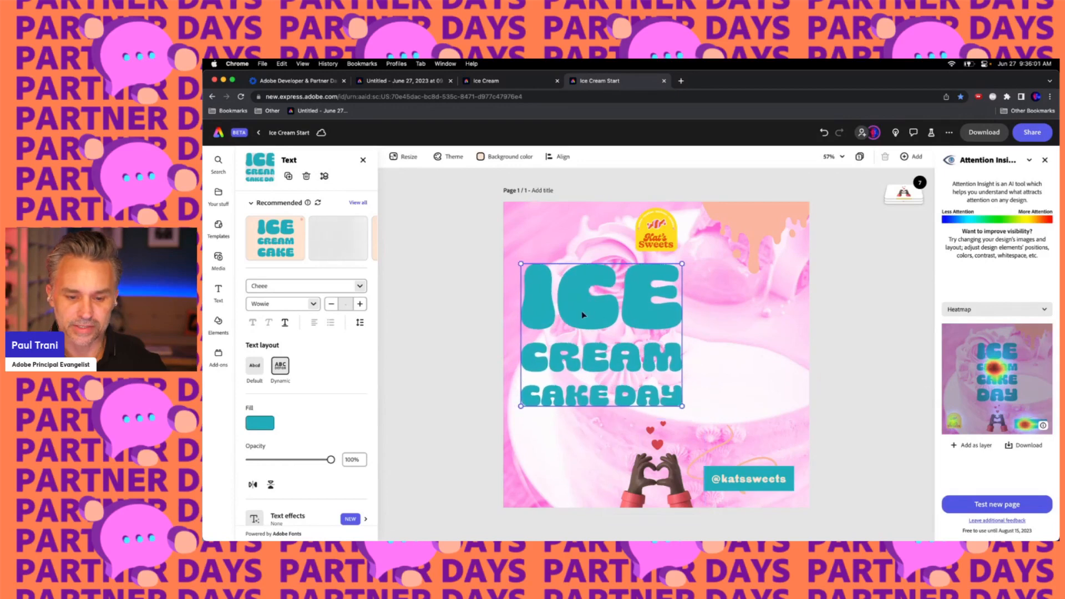
pyautogui.moveTo(582, 312); pyautogui.dragTo(637, 316)
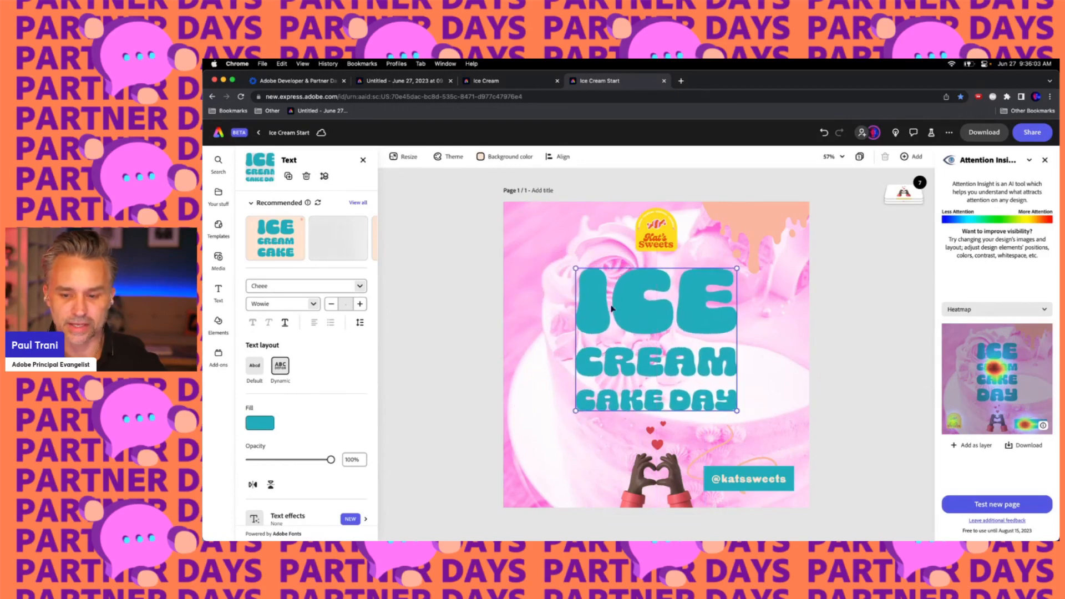
# Open Text effects for the title and paste a texture prompt, trimming it to "ice cream cake, realistic"
pyautogui.click(216, 358)
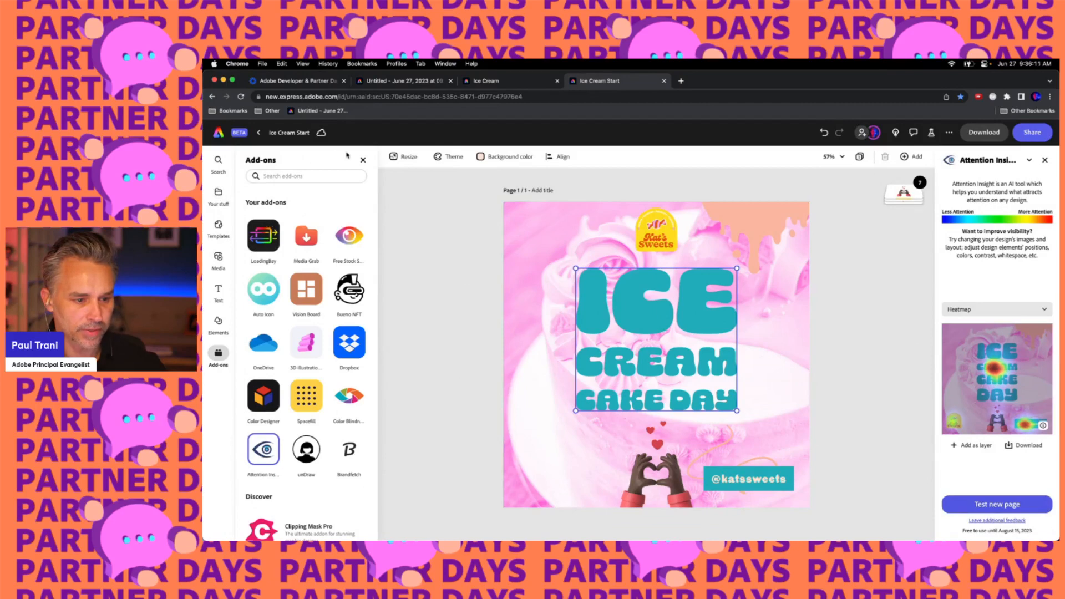
pyautogui.click(363, 160)
pyautogui.scroll(-2, 319, 442)
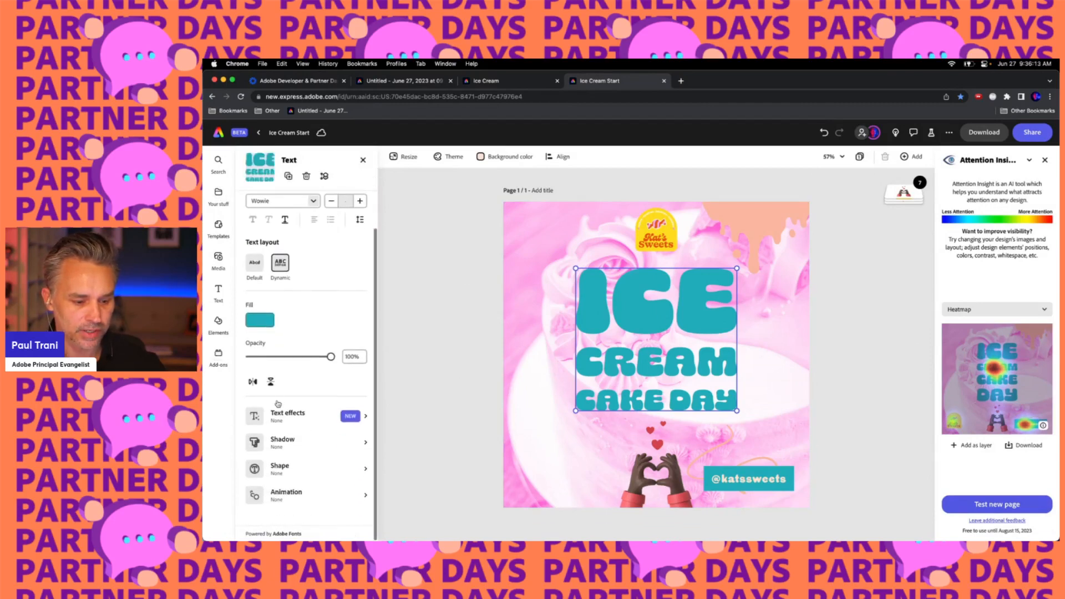
pyautogui.click(284, 415)
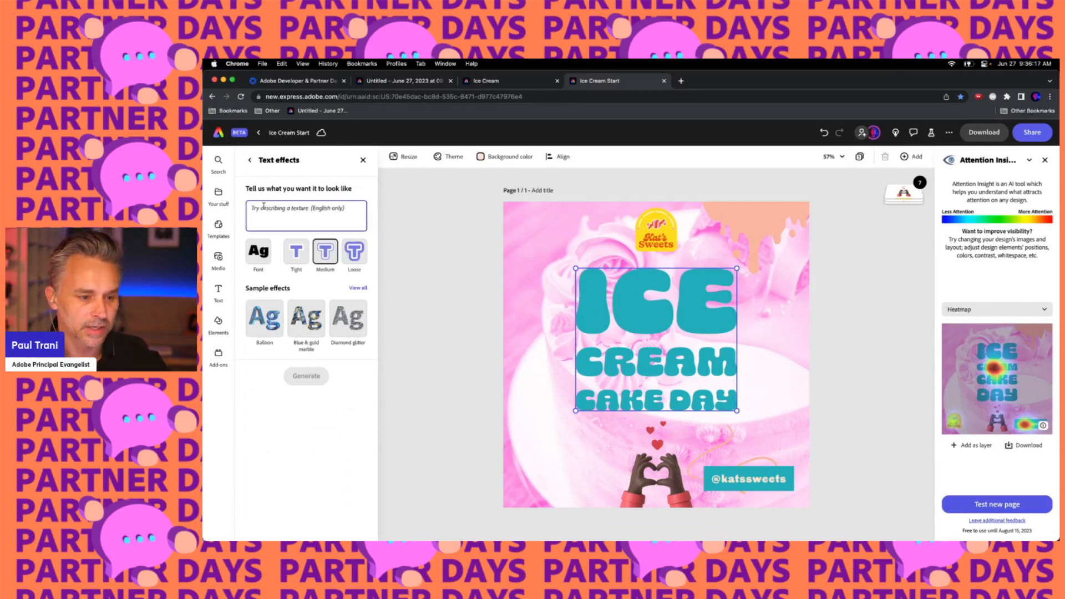
pyautogui.write('ice cream cake, shallow depth of field, realistic')
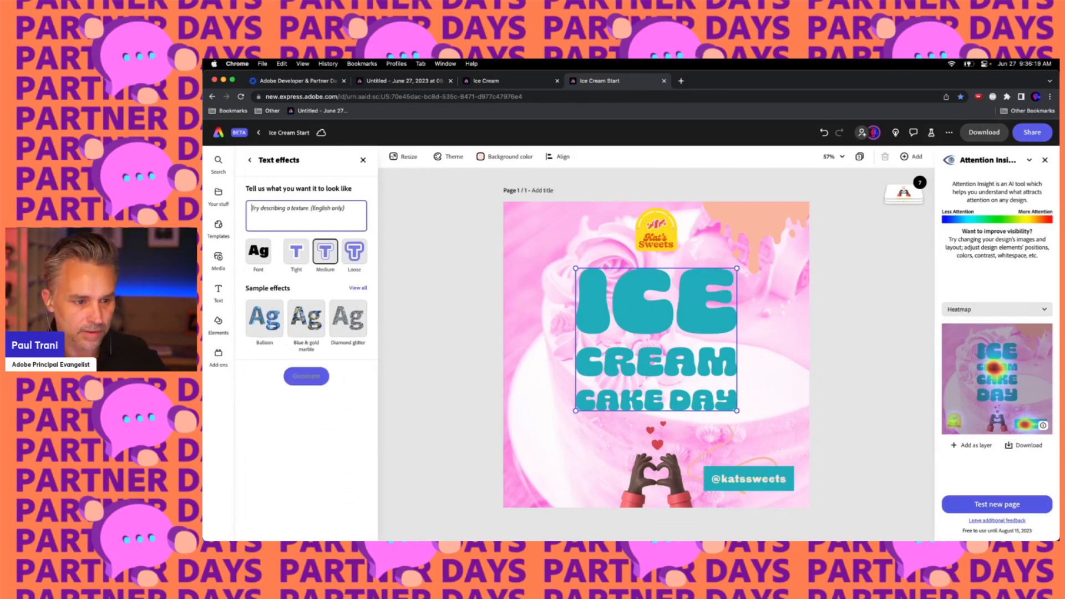
pyautogui.moveTo(290, 216); pyautogui.dragTo(356, 209)
pyautogui.click(281, 216)
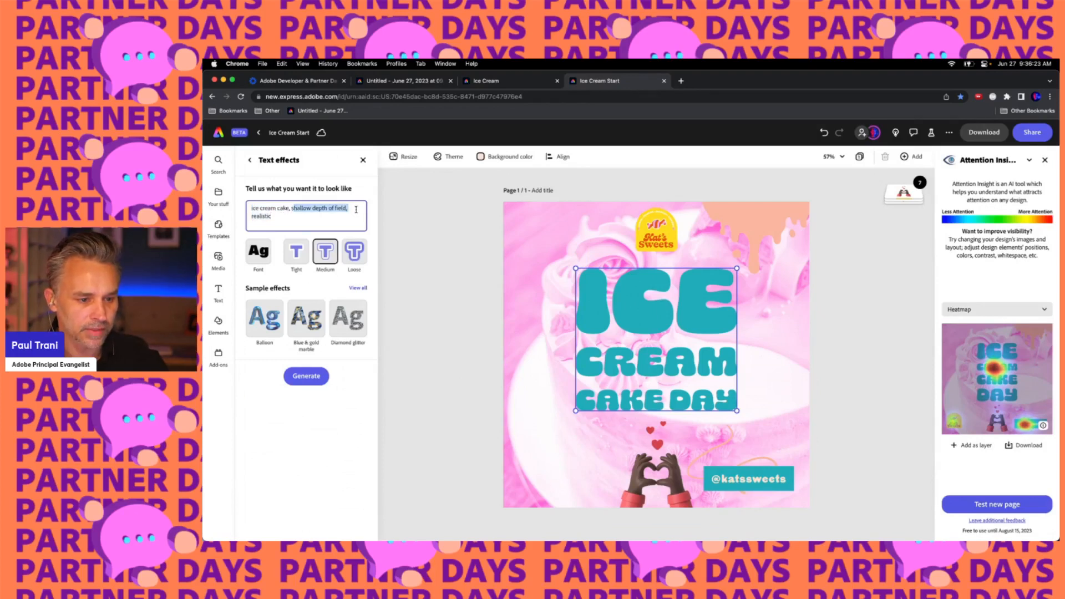
pyautogui.press('BackSpace')
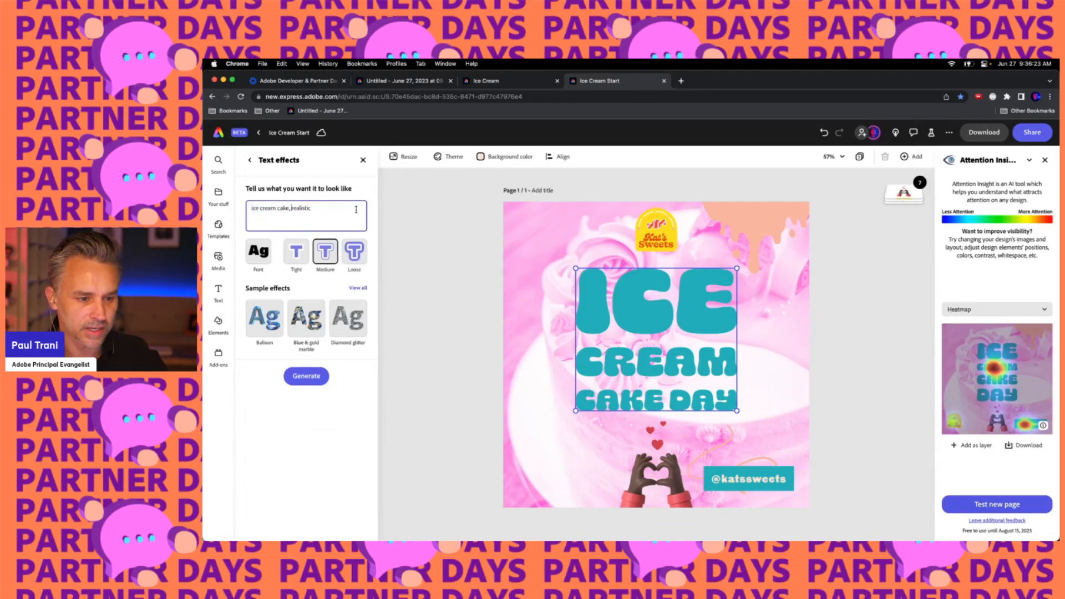
# Replace the prompt with "pink yellow and white ice cream cake swirls" and generate the text effect on the title
pyautogui.doubleClick(303, 208)
pyautogui.press('super+a')
pyautogui.write('p')
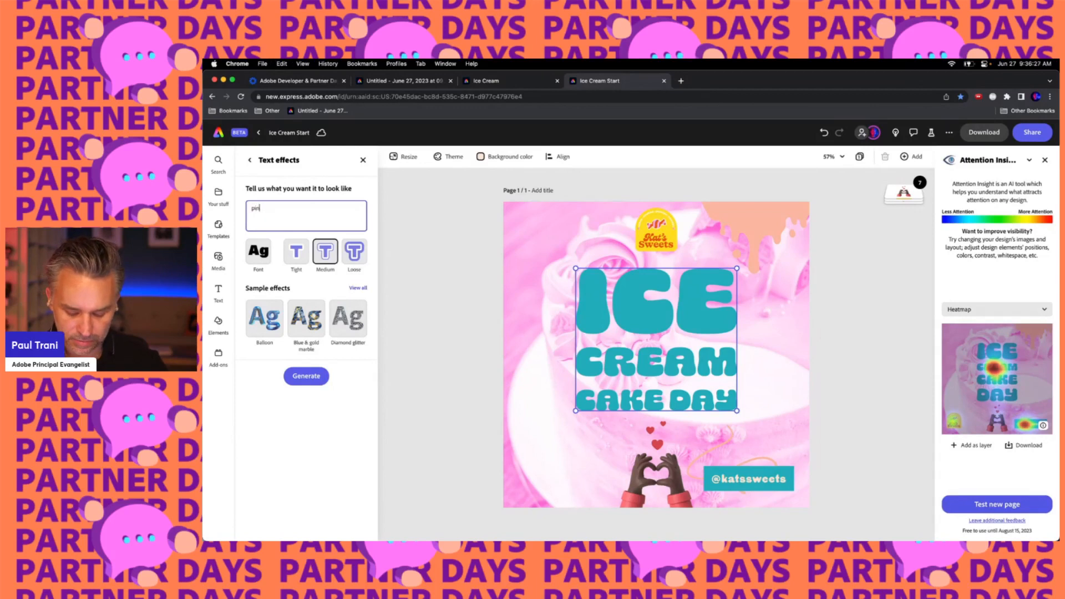
pyautogui.write('ink')
pyautogui.press('BackSpace')
pyautogui.press('BackSpace')
pyautogui.press('BackSpace')
pyautogui.press('BackSpace')
pyautogui.write('pink yellow and white ice cream cake swirls')
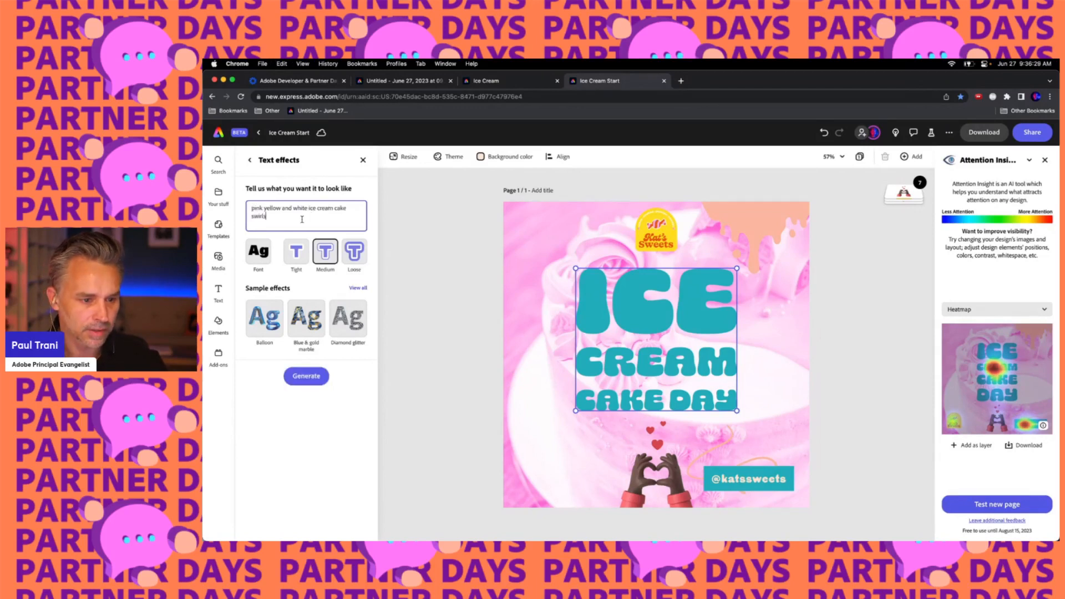
pyautogui.moveTo(301, 219); pyautogui.dragTo(254, 210)
pyautogui.click(275, 224)
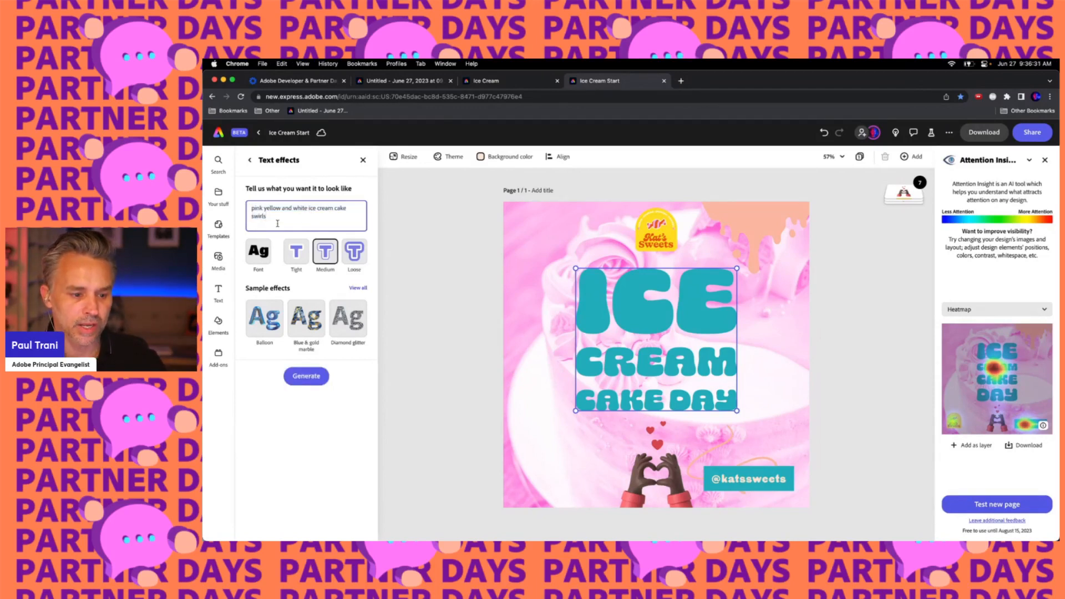
pyautogui.click(305, 376)
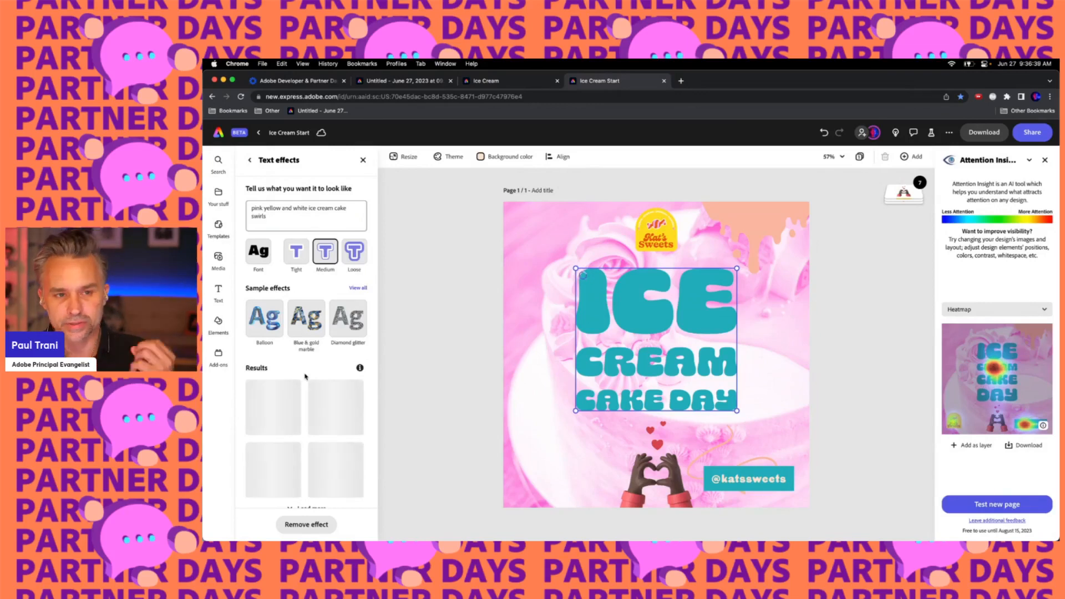
pyautogui.scroll(-1, 305, 377)
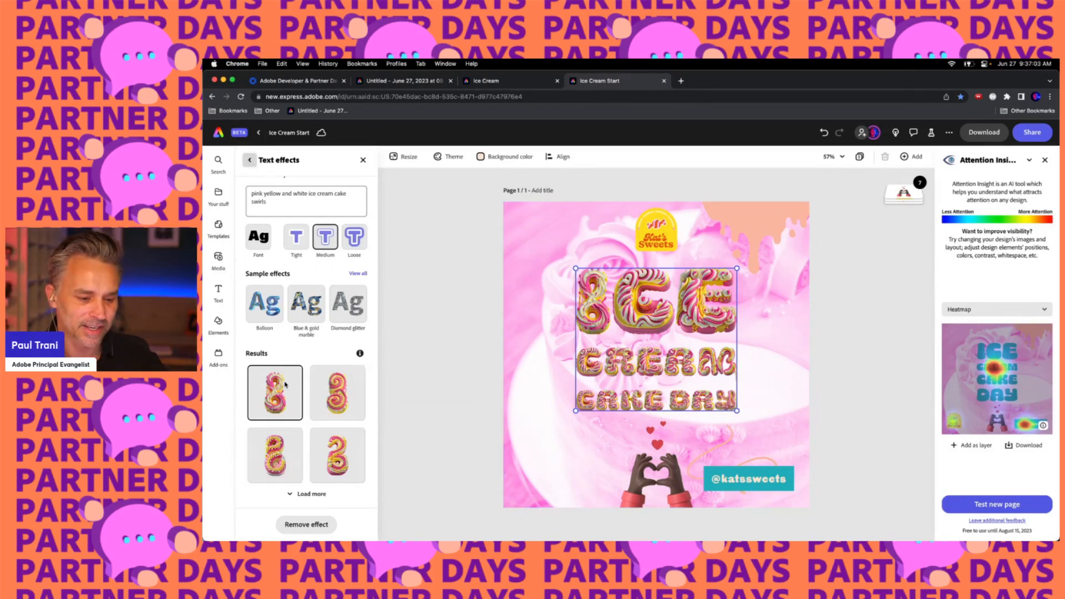
# Apply the Classic shadow to the title text
pyautogui.click(249, 160)
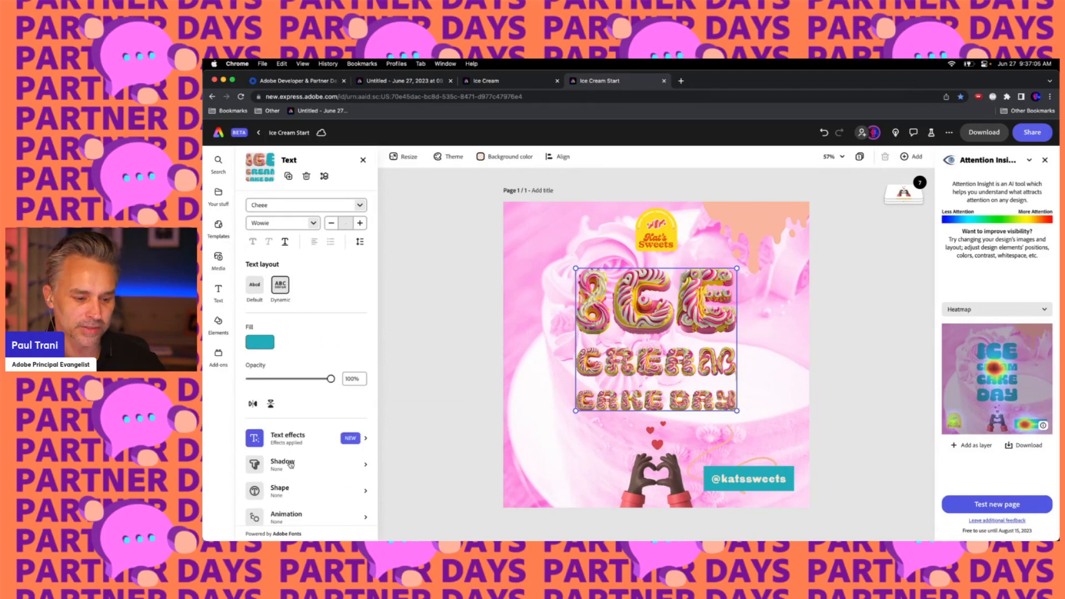
pyautogui.click(288, 465)
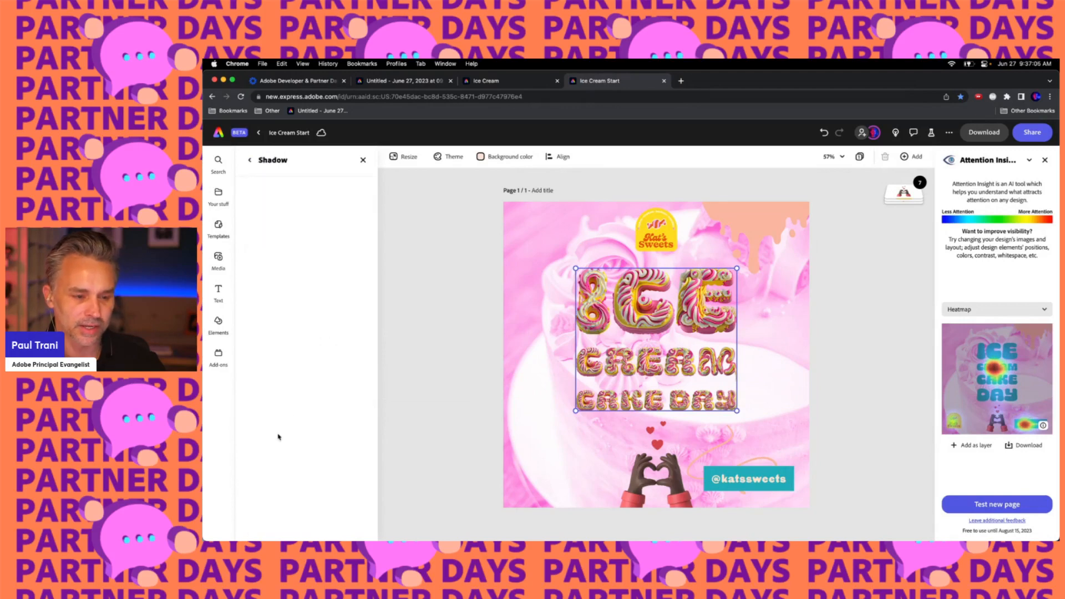
pyautogui.click(249, 160)
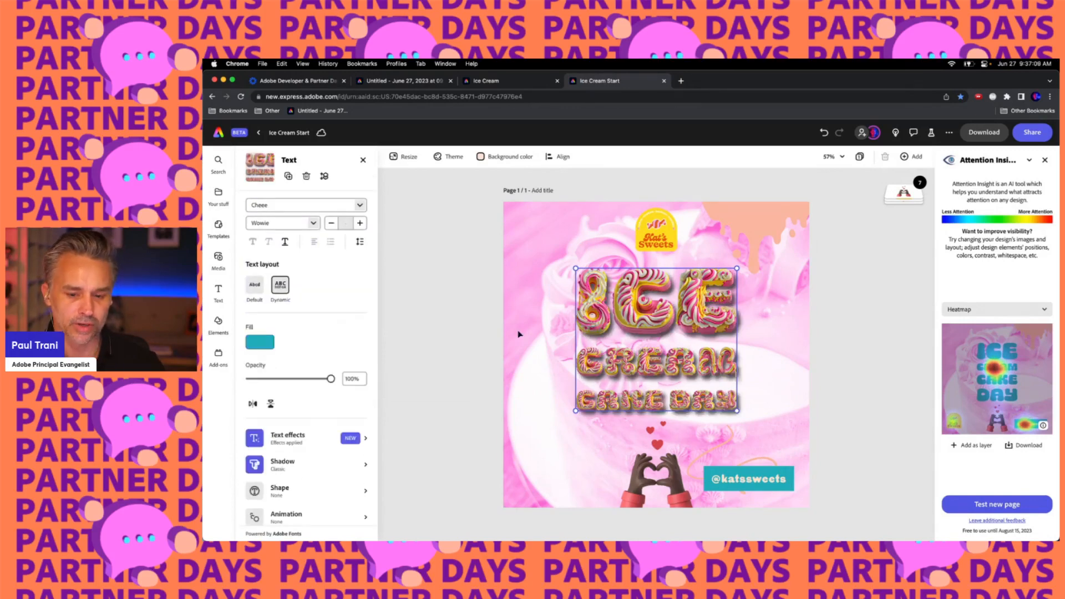
# Re-test the updated design with Attention Insight as a banner or post and view its new heatmap
pyautogui.click(218, 354)
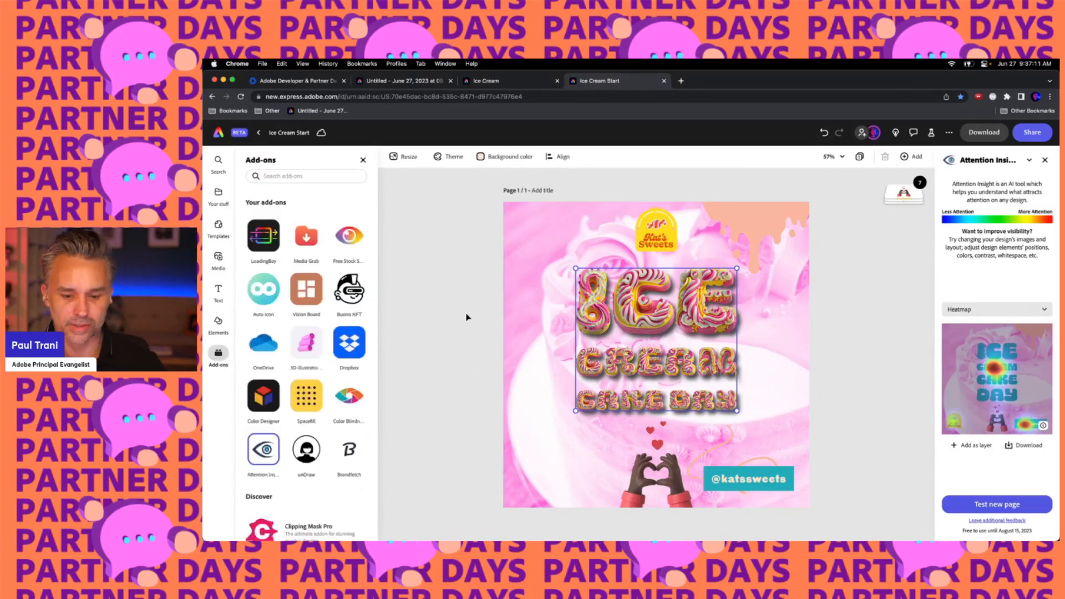
pyautogui.click(472, 316)
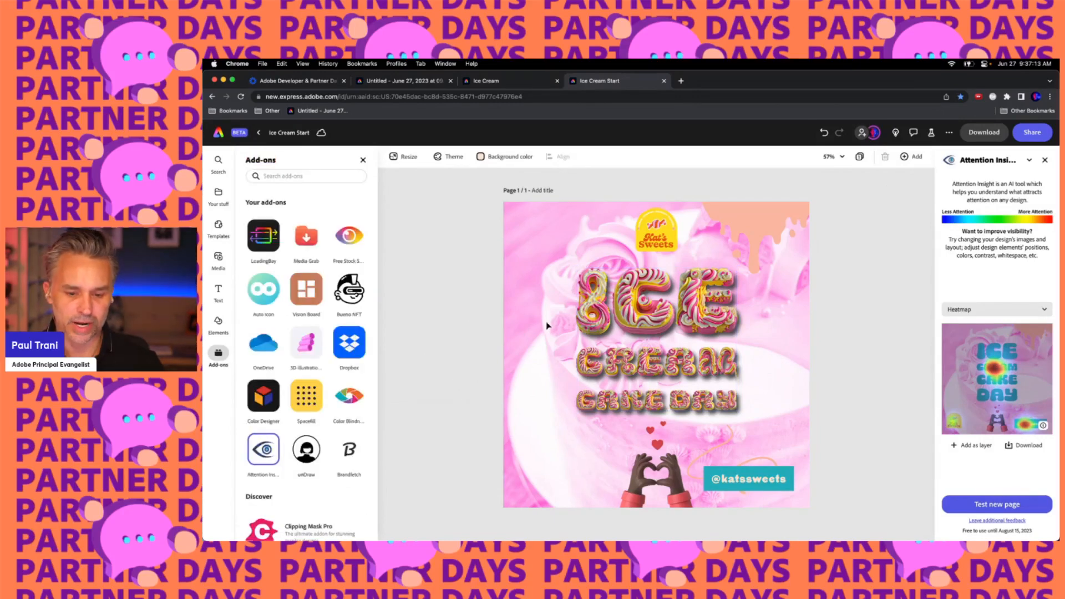
pyautogui.click(986, 507)
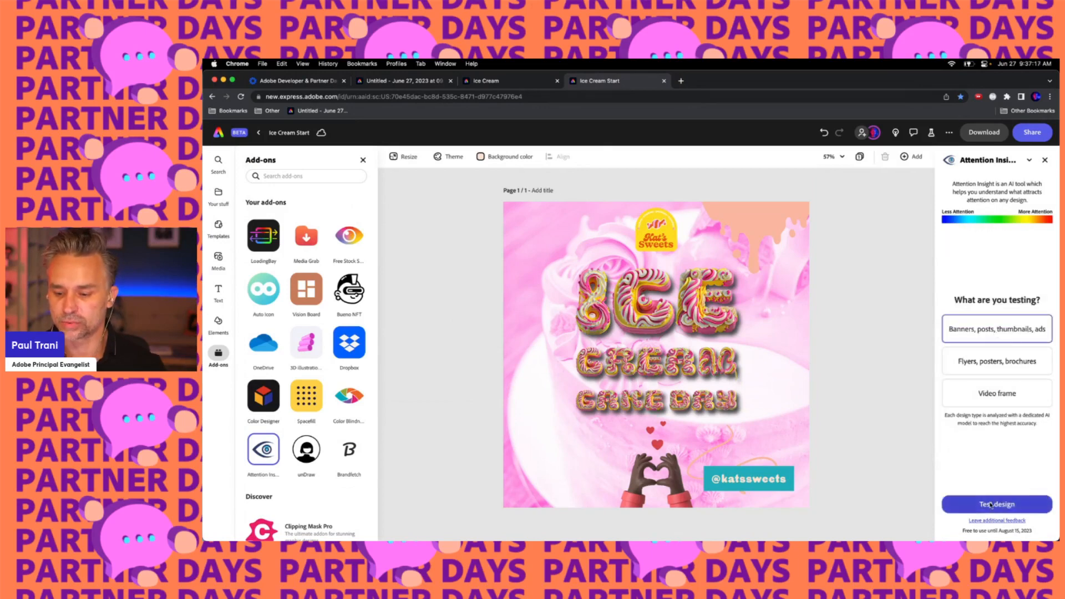
pyautogui.click(991, 505)
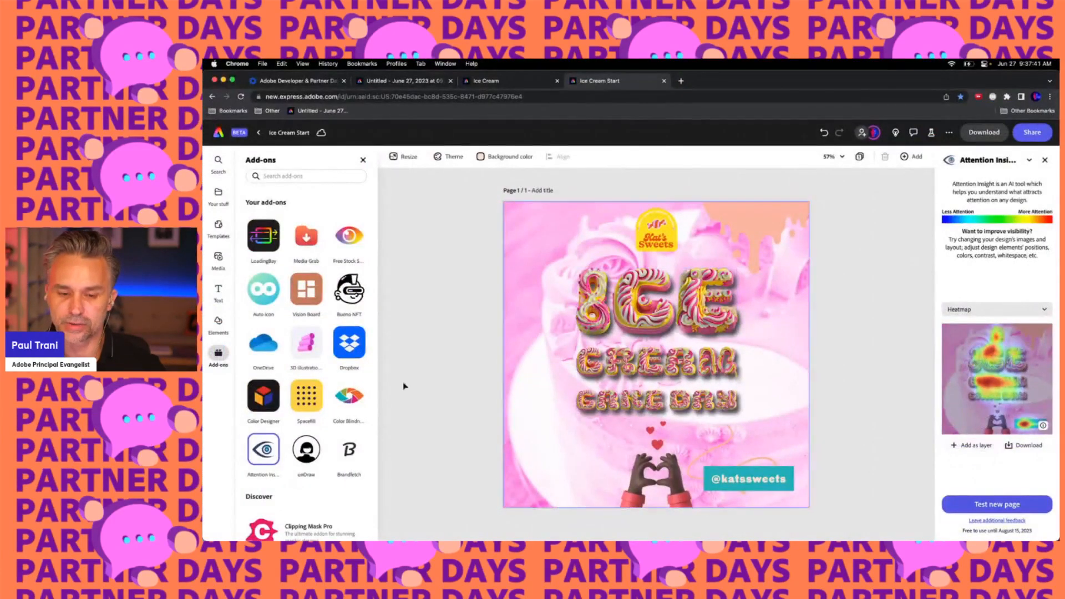
# Duplicate and resize the design into Instagram square post, story, reel and carousel, TikTok, Facebook, YouTube, flyer and video formats
pyautogui.click(298, 439)
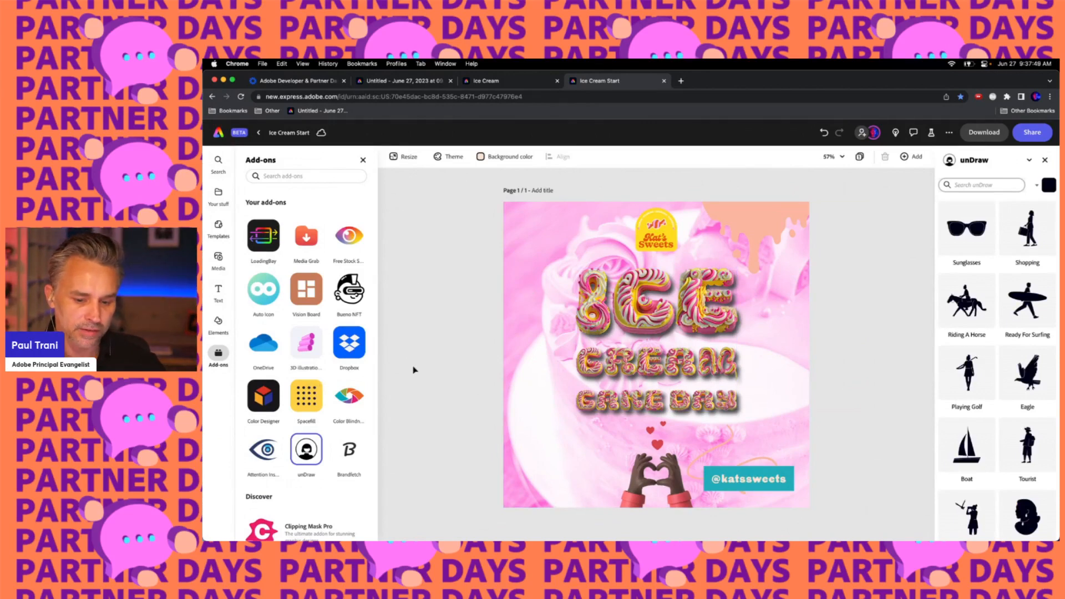
pyautogui.click(391, 159)
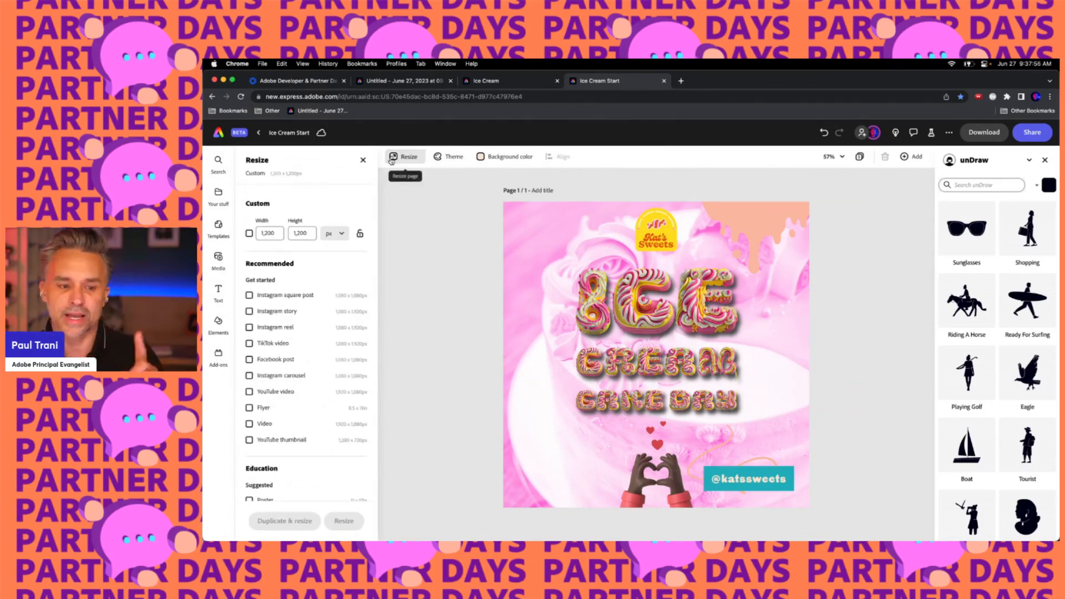
pyautogui.click(250, 296)
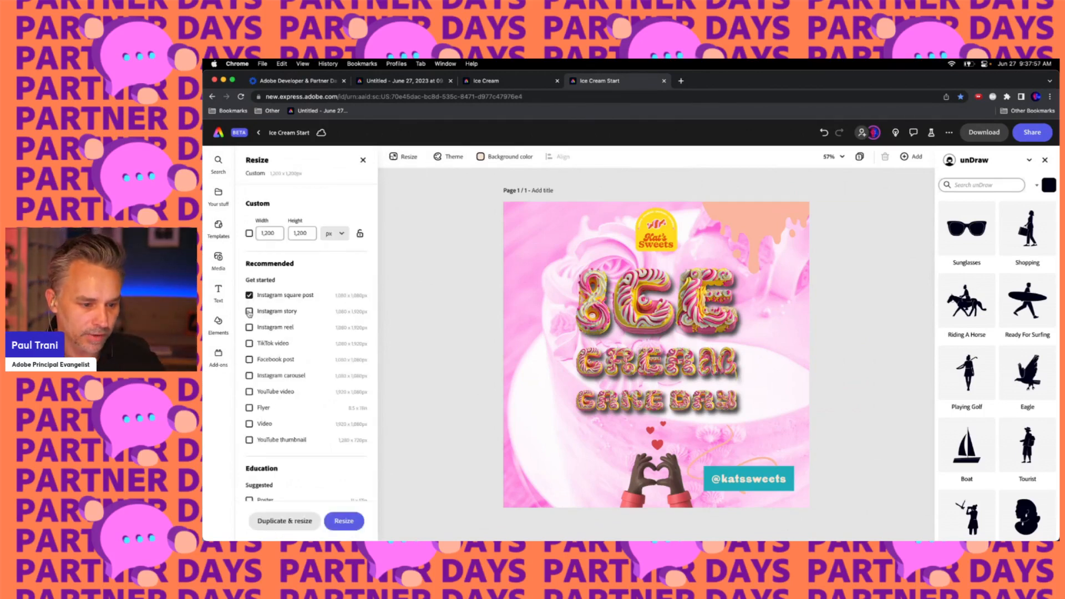
pyautogui.click(249, 311)
pyautogui.click(249, 327)
pyautogui.click(249, 343)
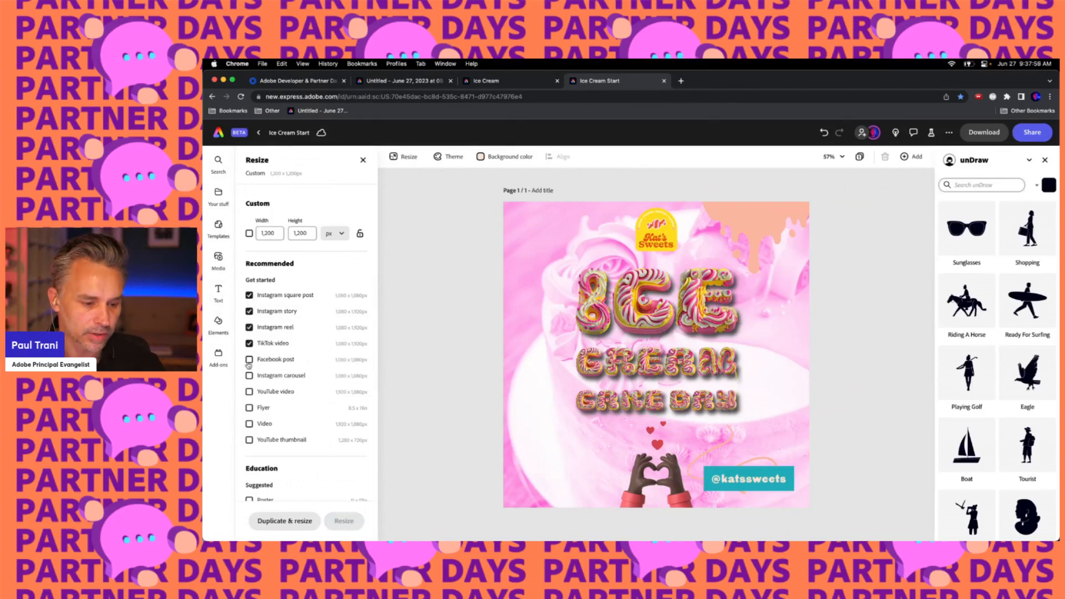
pyautogui.click(249, 359)
pyautogui.click(249, 376)
pyautogui.click(249, 392)
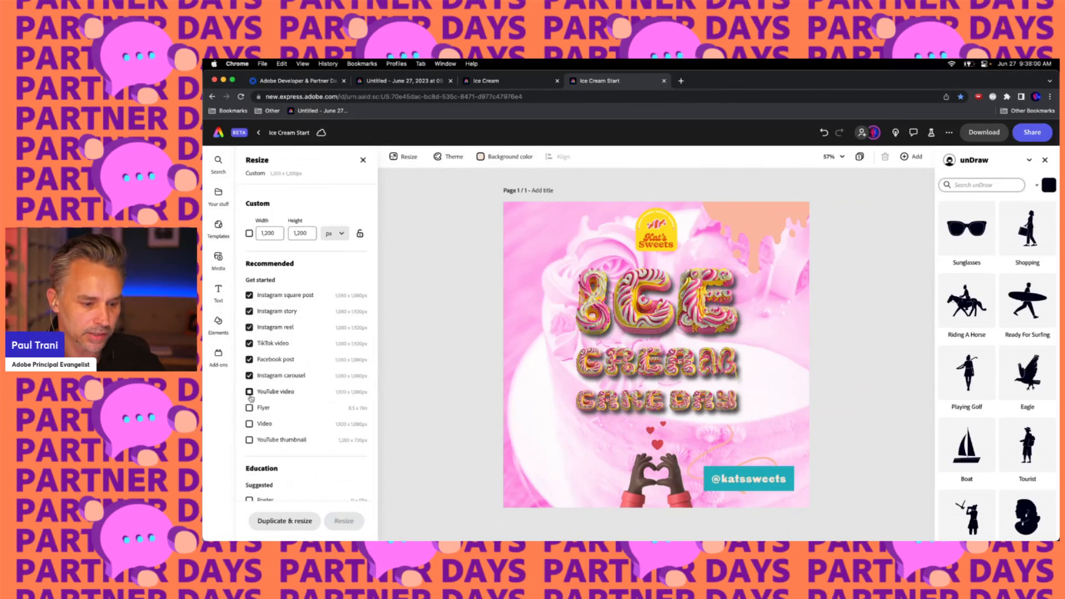
pyautogui.click(249, 425)
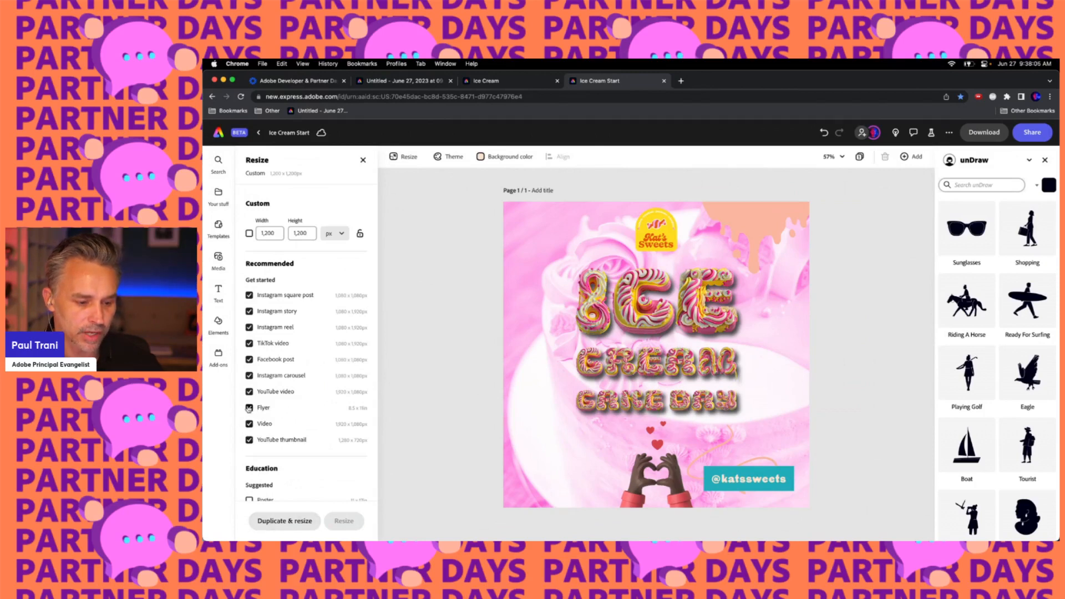
pyautogui.click(289, 522)
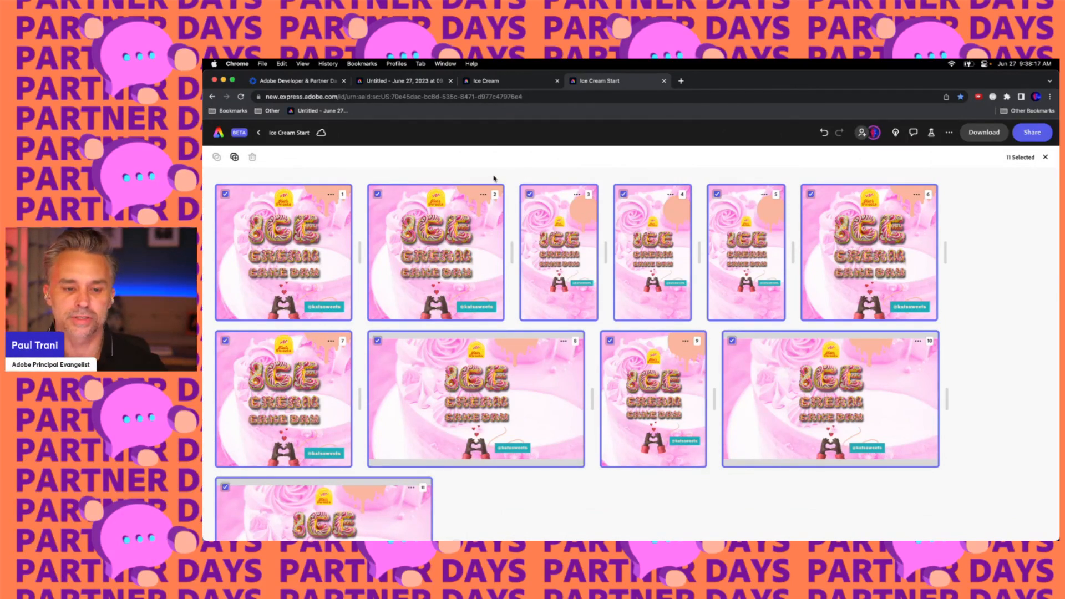
# Open the first resized page for editing and close the unDraw panel
pyautogui.click(285, 226)
pyautogui.doubleClick(293, 240)
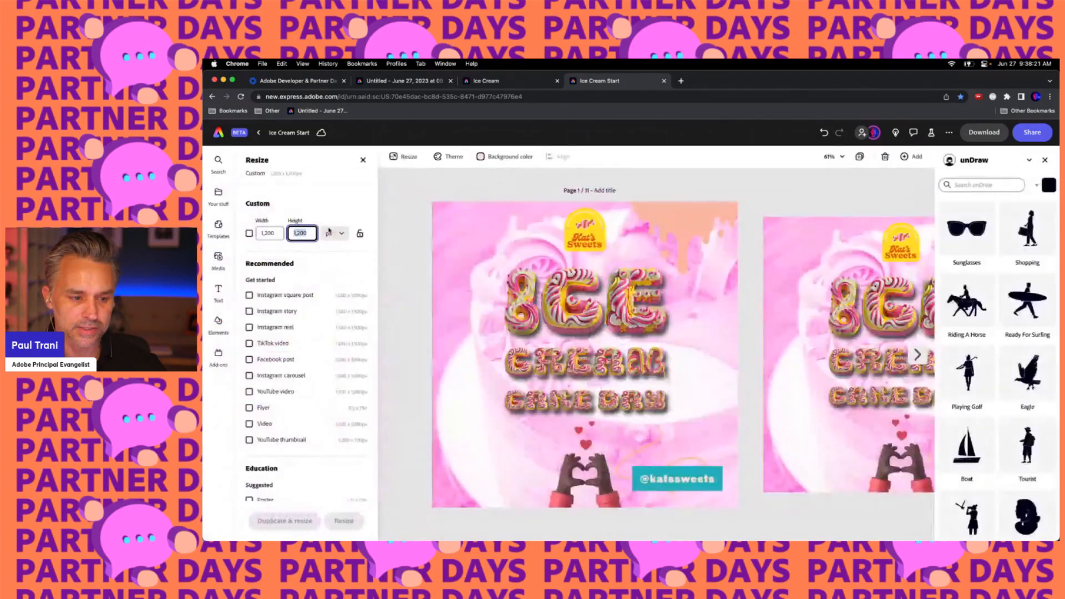
pyautogui.click(1044, 161)
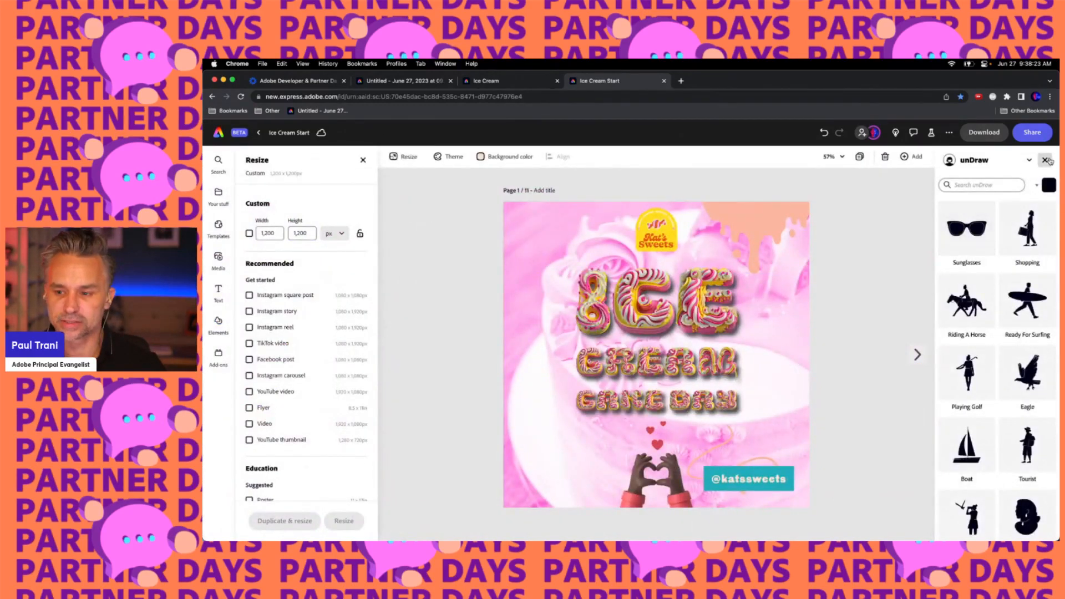
# Open the Dropbox add-on from the list of add-ons
pyautogui.click(217, 359)
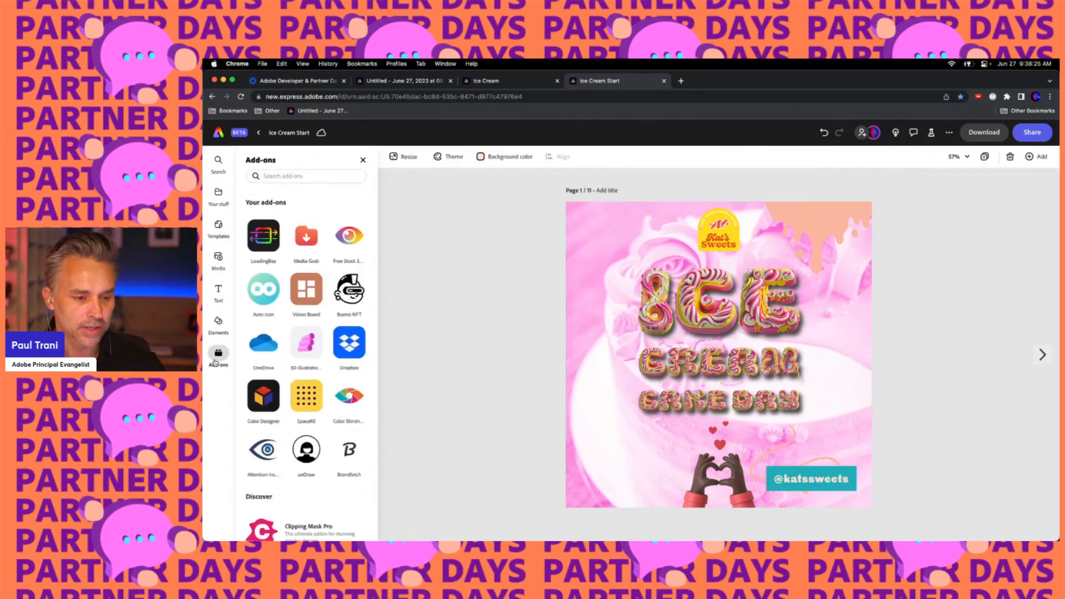
pyautogui.scroll(-1, 299, 344)
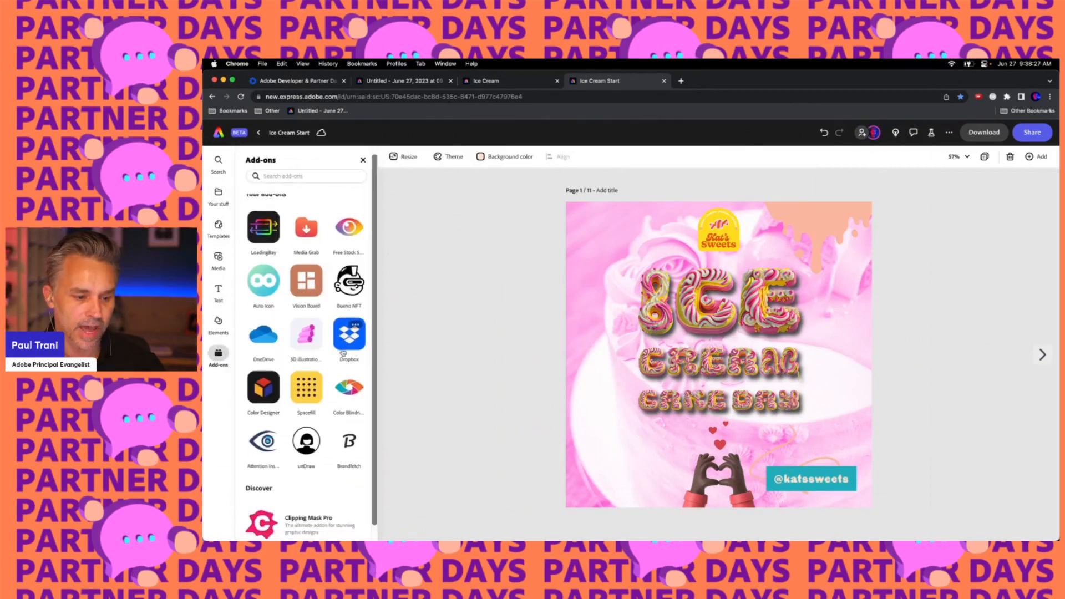
pyautogui.scroll(-1, 249, 332)
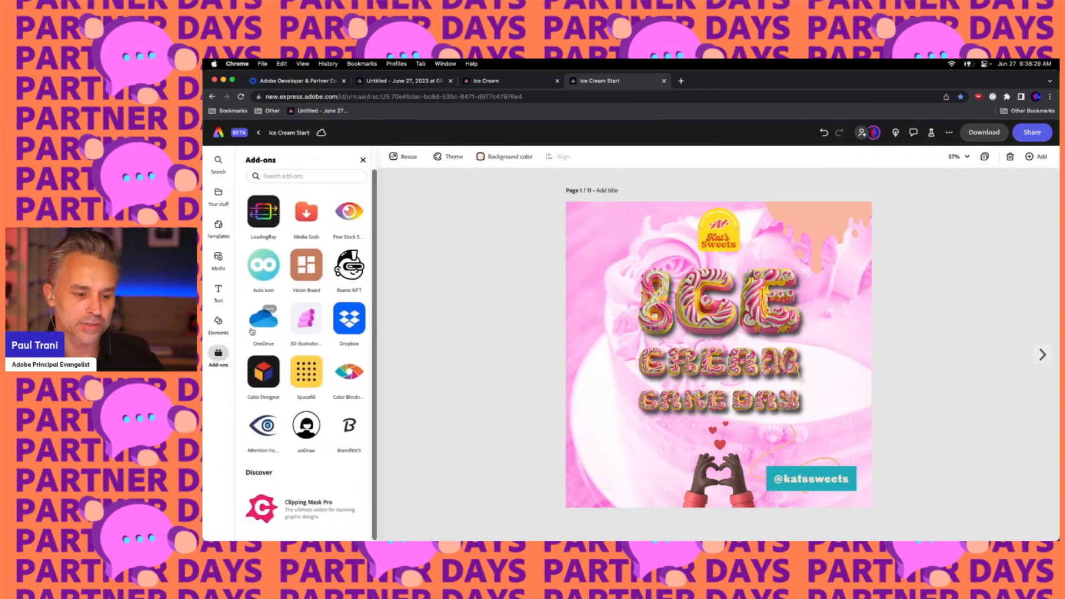
pyautogui.click(341, 330)
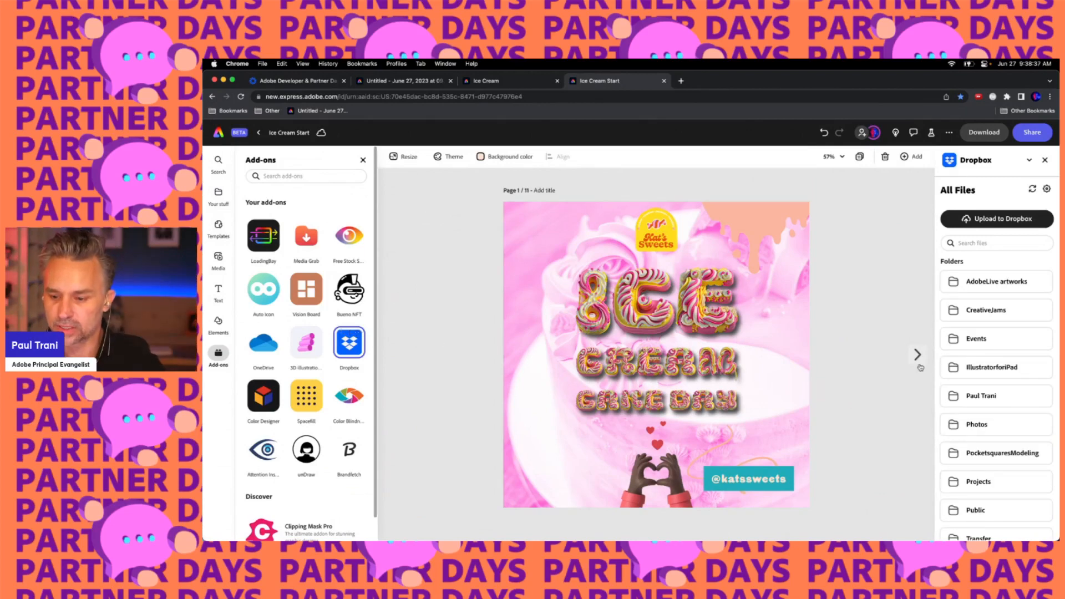
# Browse the Dropbox folders and open the Projects folder as the destination
pyautogui.scroll(-5, 979, 370)
pyautogui.scroll(5, 979, 370)
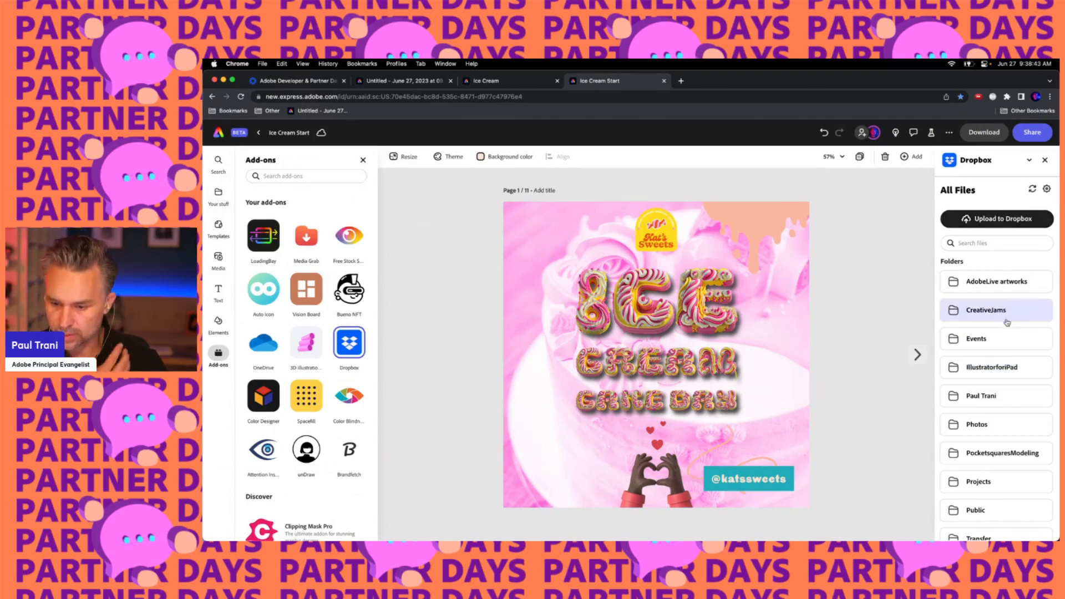
pyautogui.scroll(-7, 1003, 316)
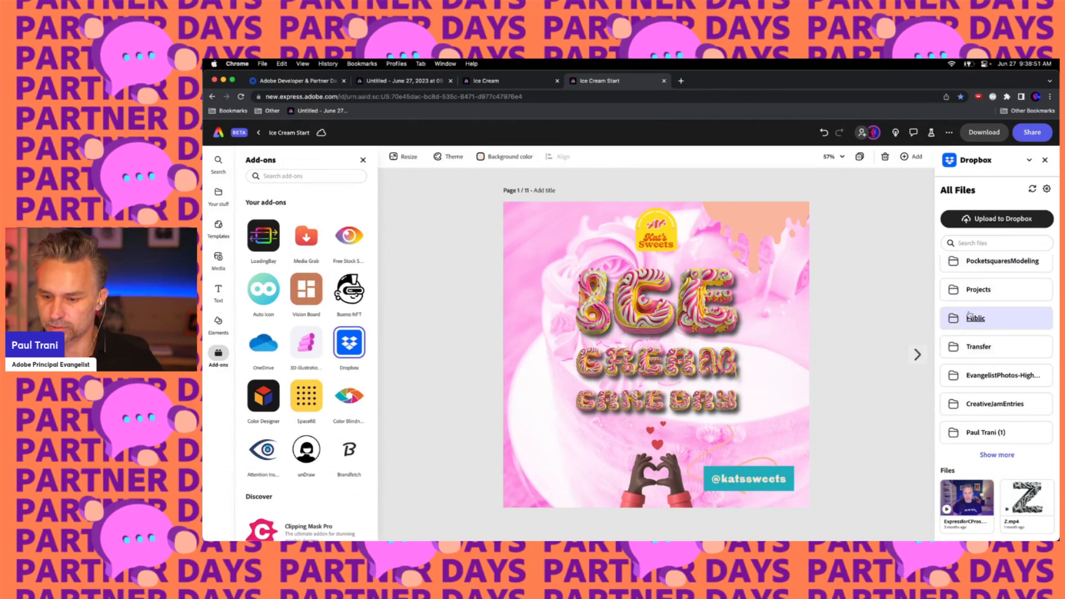
pyautogui.click(976, 287)
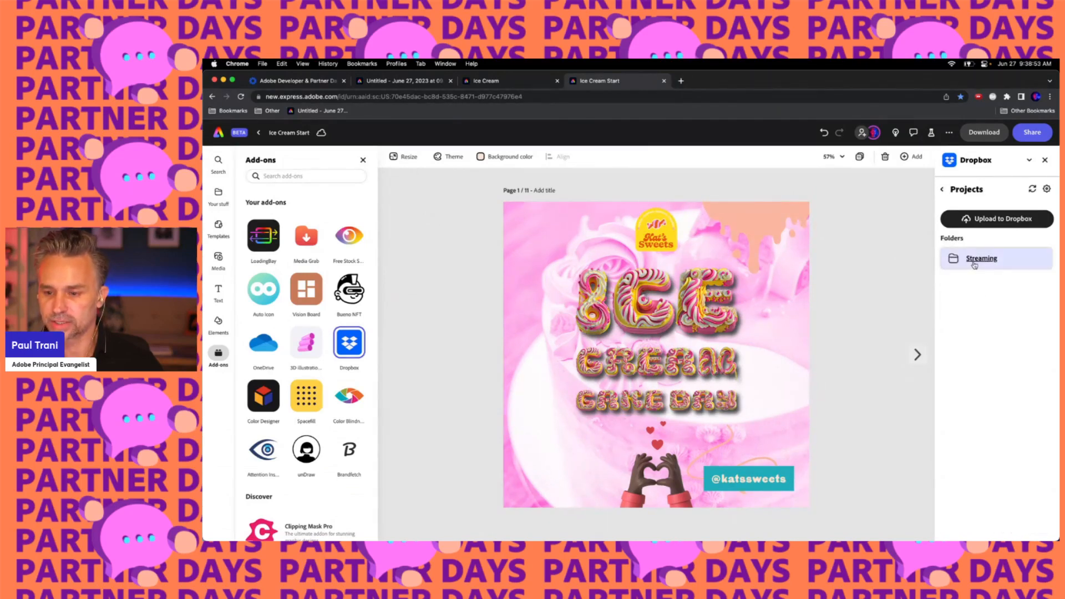
pyautogui.click(943, 189)
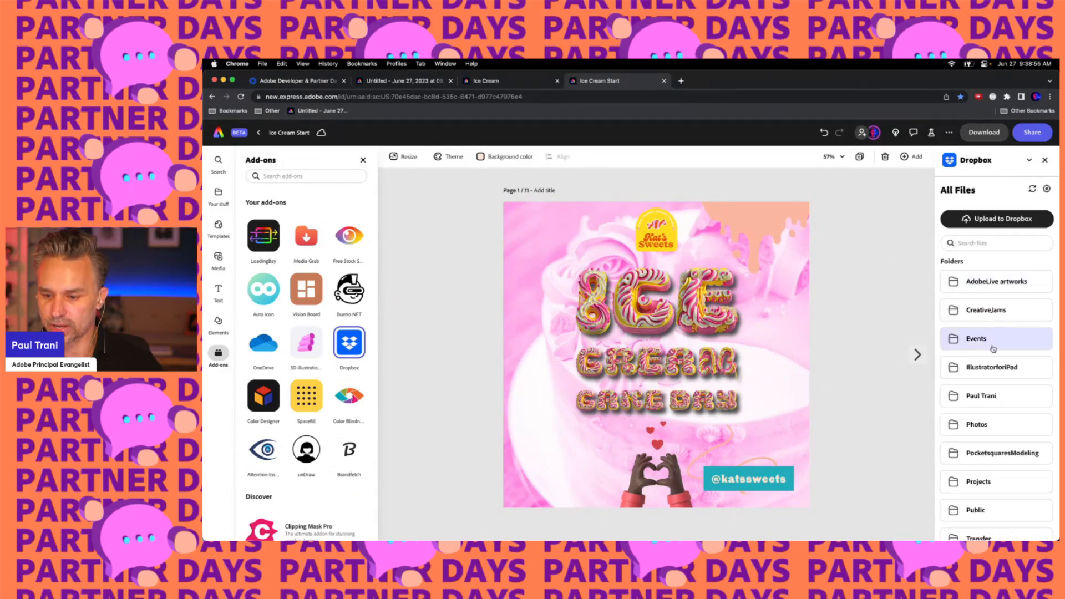
pyautogui.scroll(-3, 999, 344)
pyautogui.scroll(-2, 993, 349)
pyautogui.scroll(4, 993, 347)
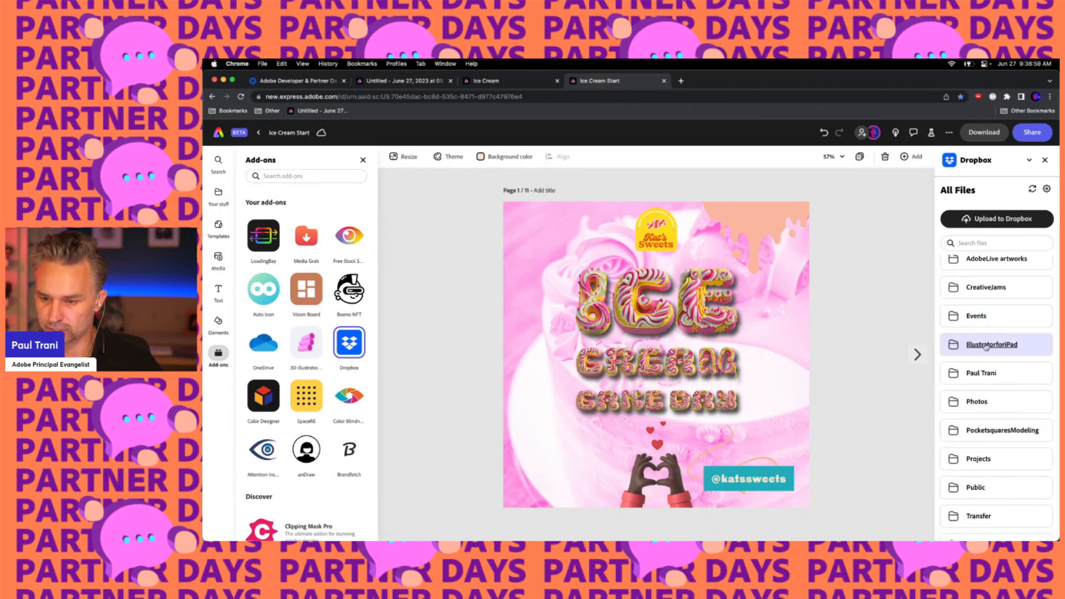
pyautogui.scroll(-3, 986, 347)
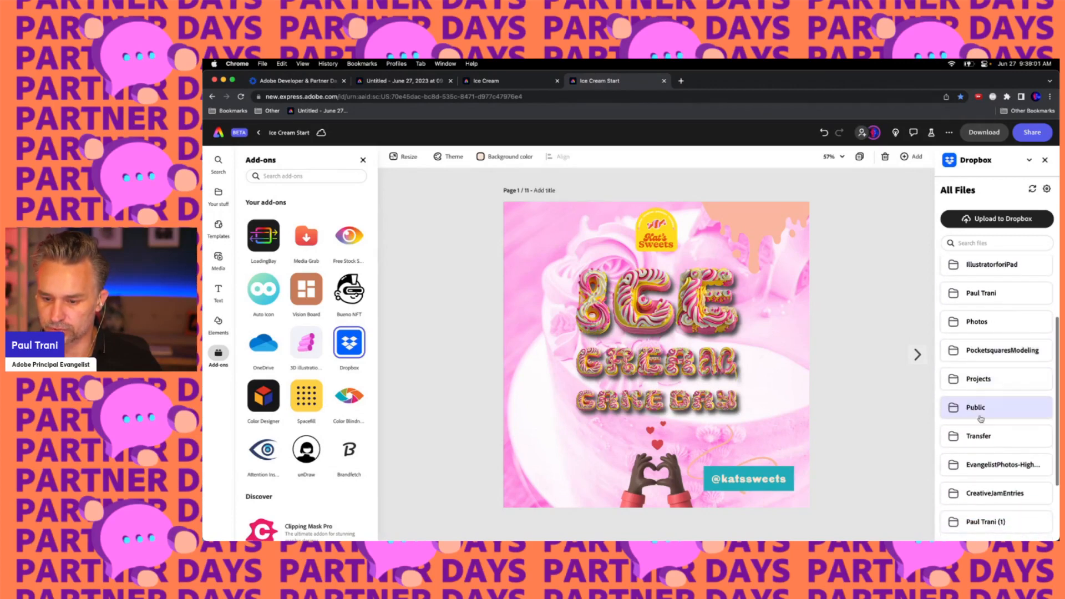
pyautogui.click(972, 378)
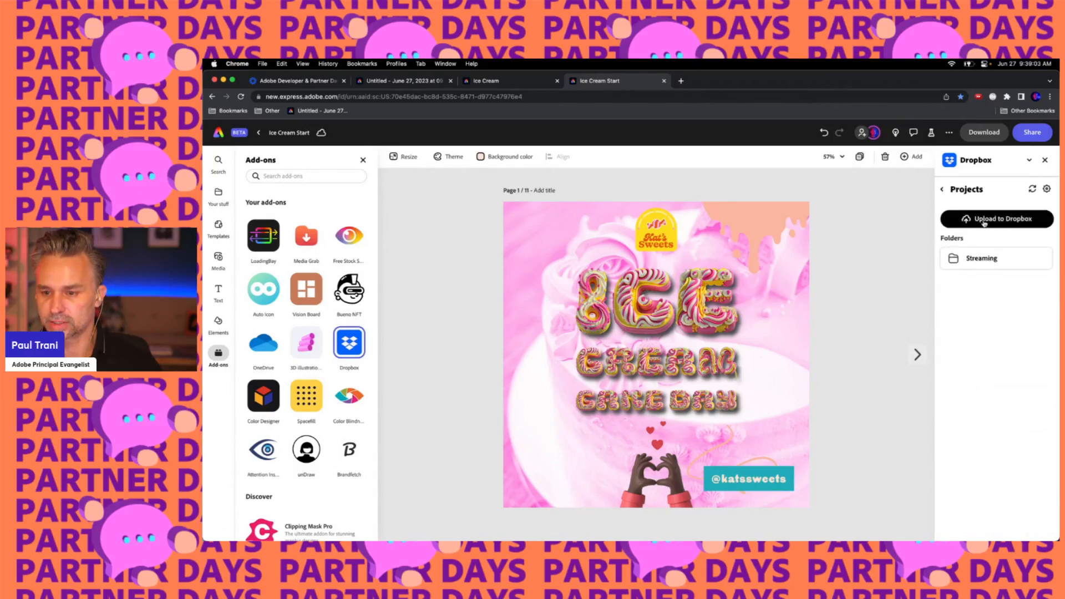
# Upload all pages to Dropbox as PNG into a folder named Ice Cream inside Projects
pyautogui.click(985, 223)
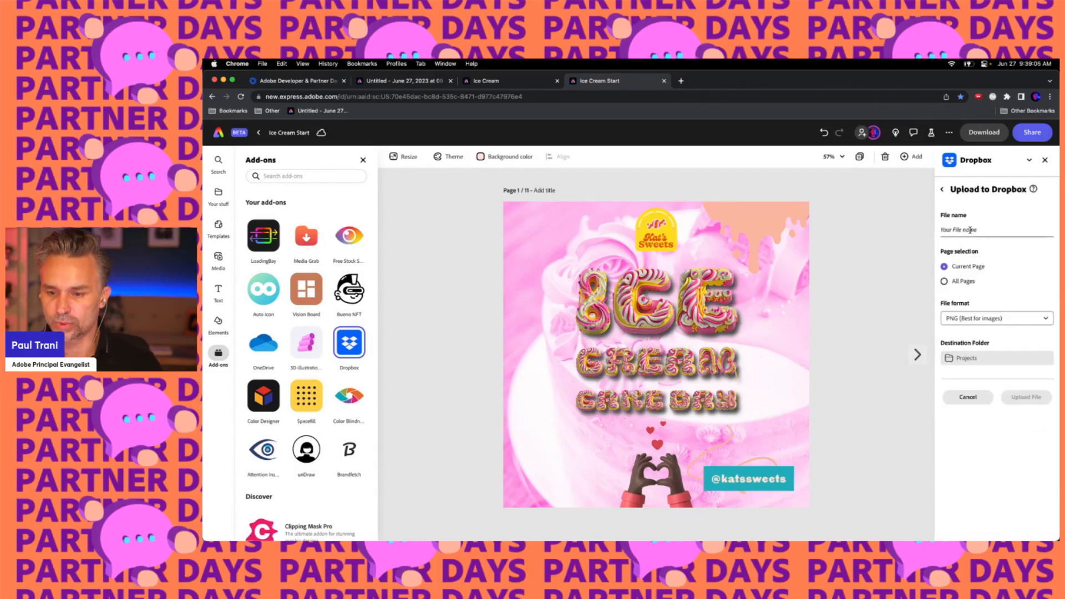
pyautogui.click(968, 234)
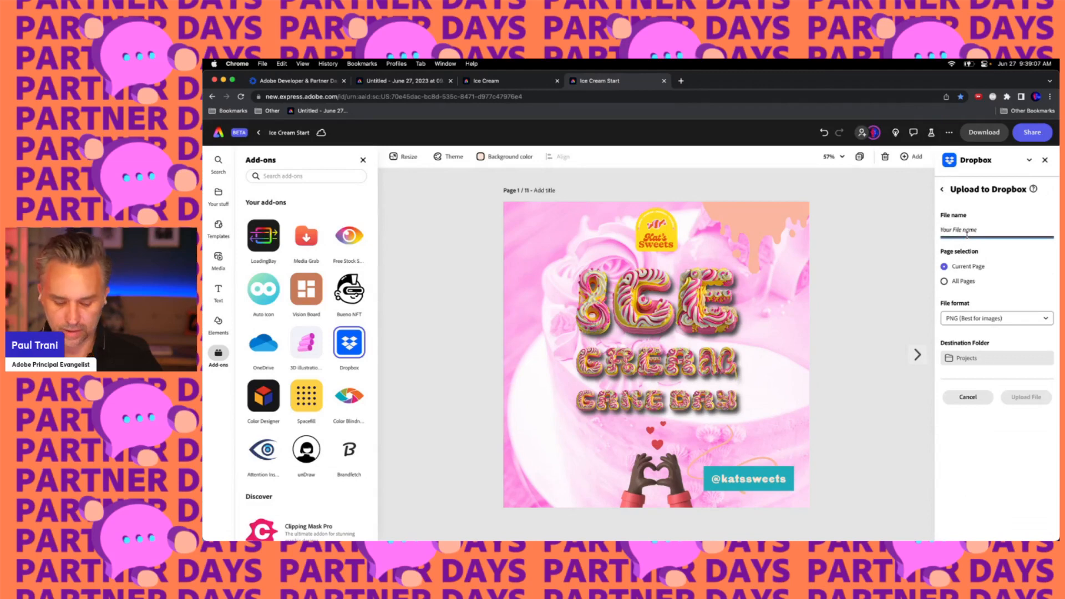
pyautogui.write('Ice Cream')
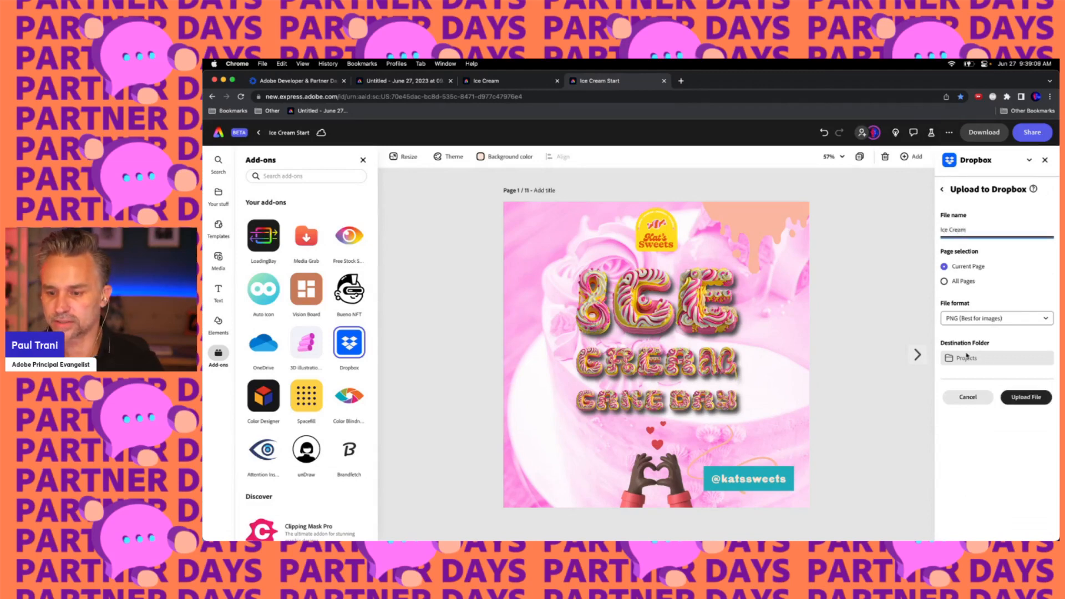
pyautogui.click(944, 281)
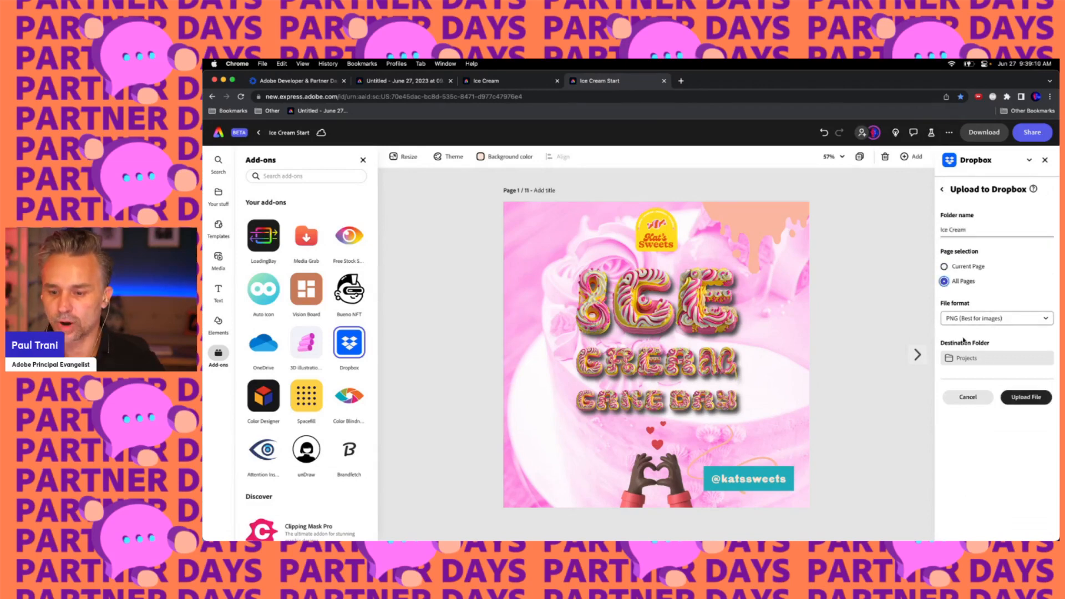
pyautogui.click(1019, 398)
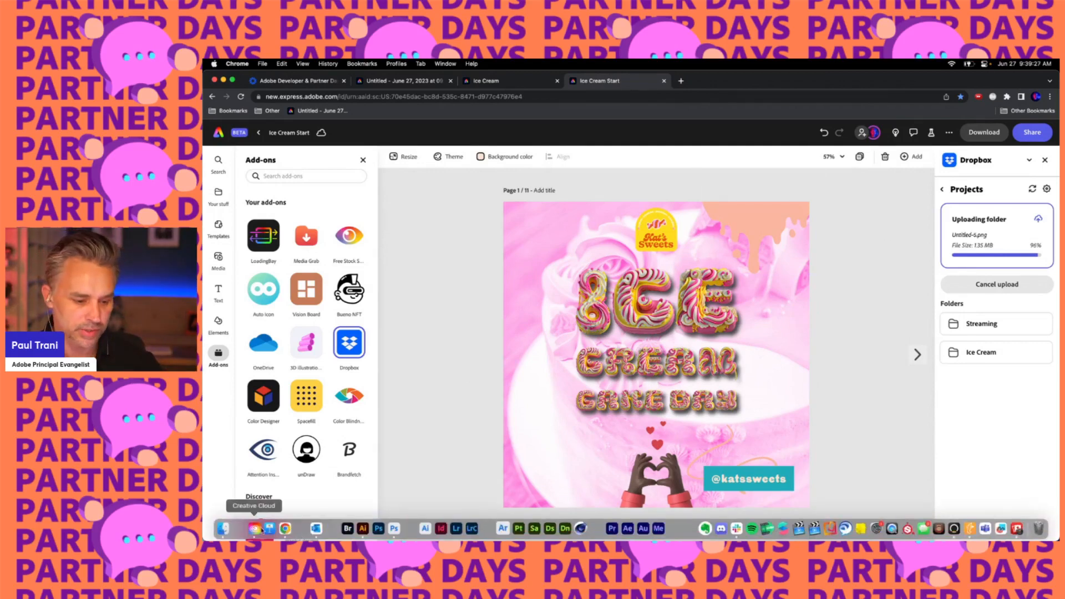
# Switch to Finder, open the Dropbox Projects > Ice Cream folder and preview the uploaded PNG images
pyautogui.click(224, 530)
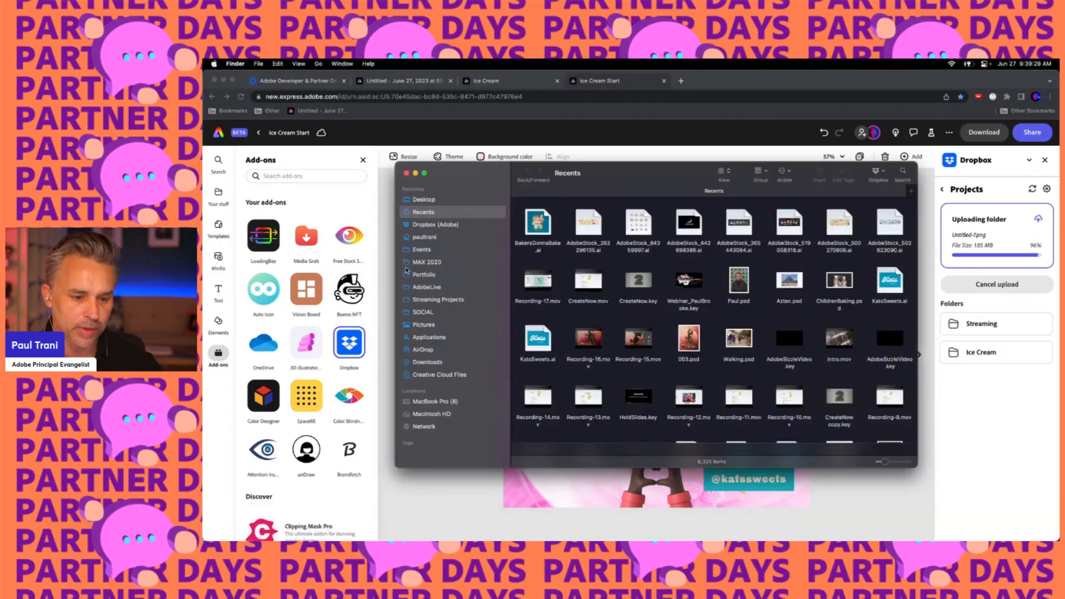
pyautogui.click(435, 225)
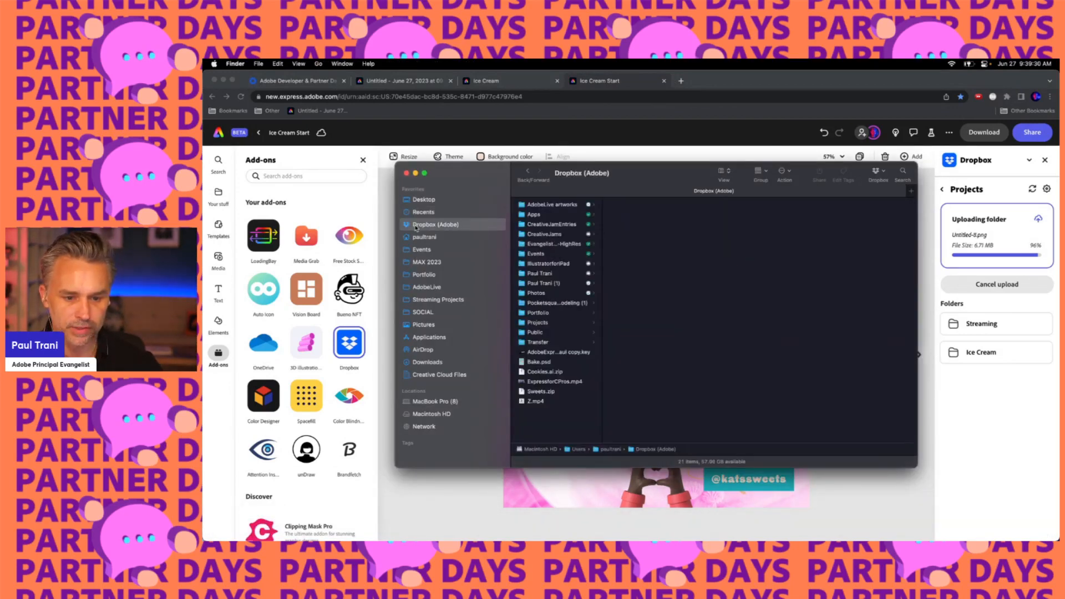
pyautogui.click(531, 323)
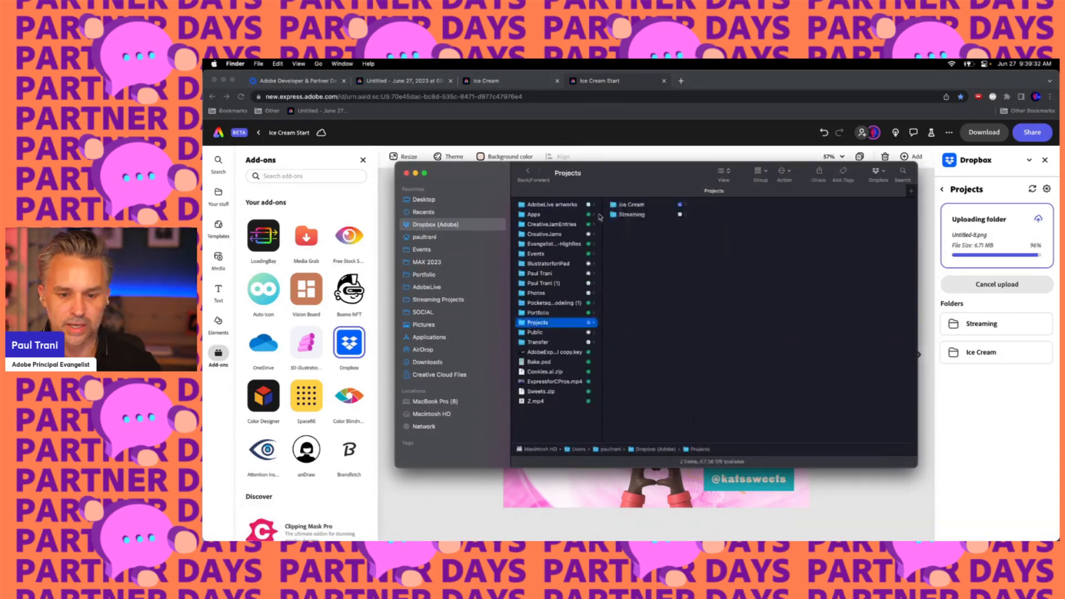
pyautogui.click(631, 205)
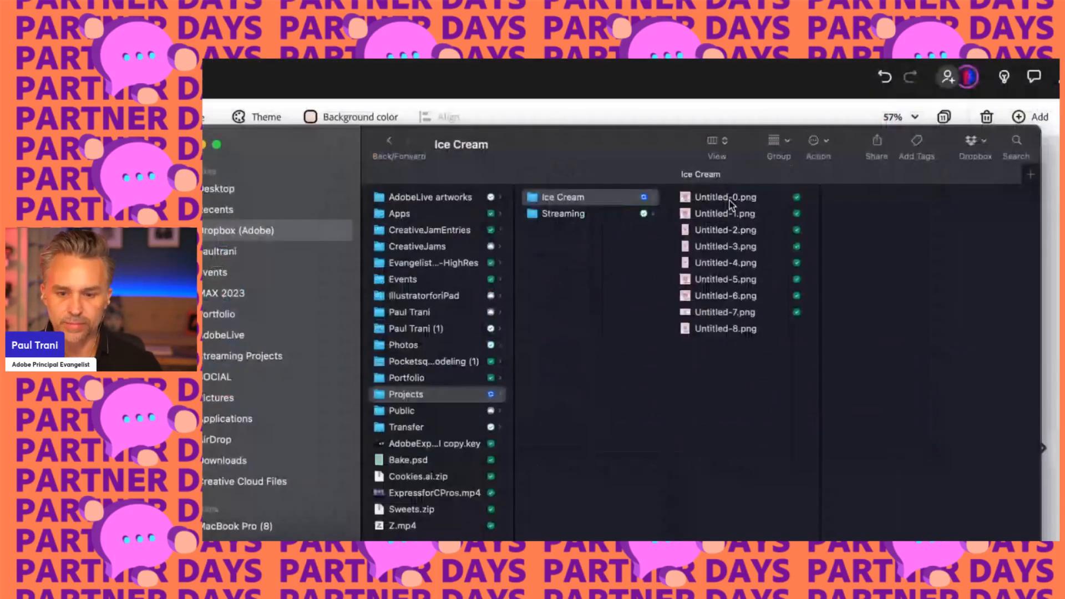
pyautogui.doubleClick(730, 205)
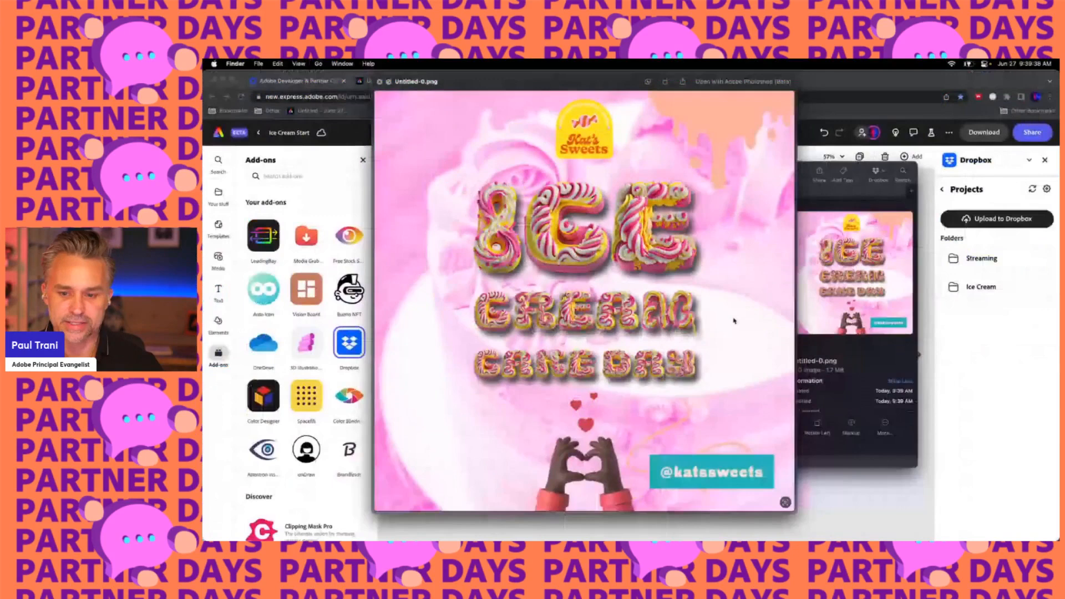
pyautogui.press('space')
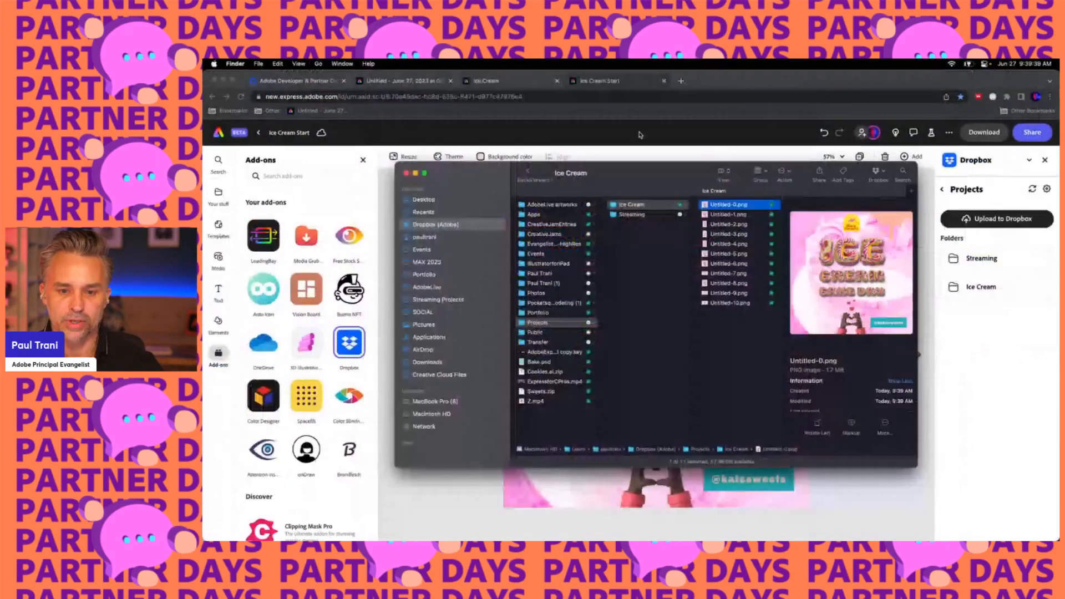
# Return to the browser and start scheduling a social post from Share, choosing the Instagram channel
pyautogui.click(639, 132)
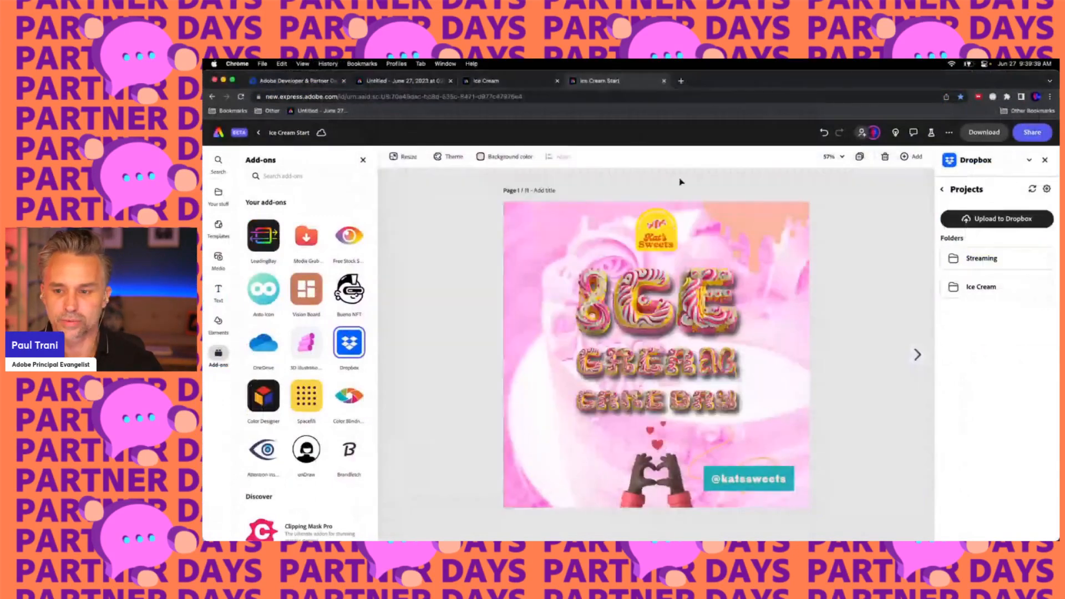
pyautogui.click(1027, 134)
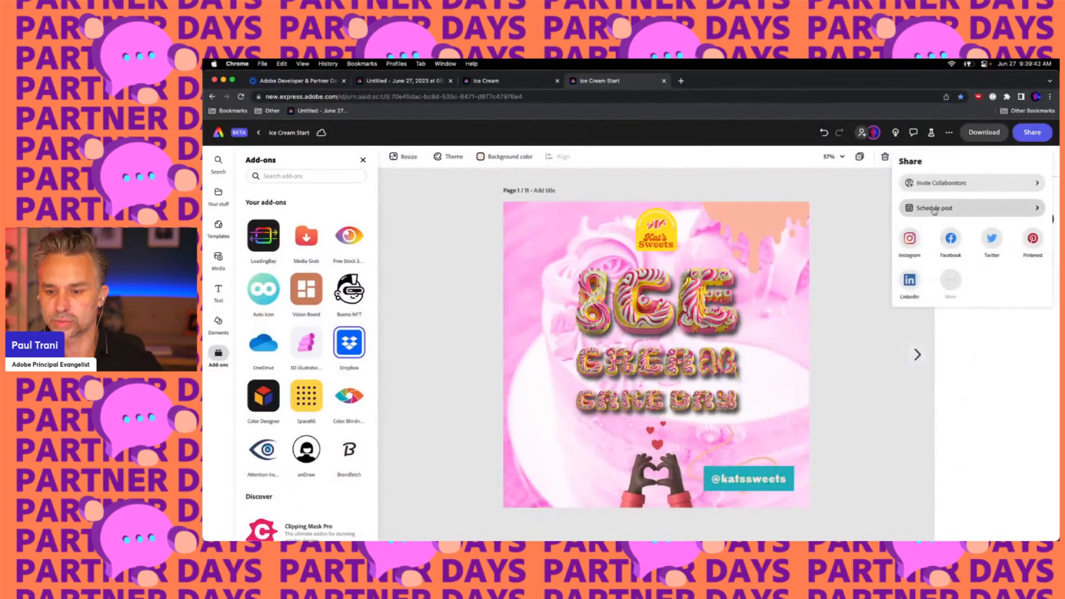
pyautogui.click(671, 228)
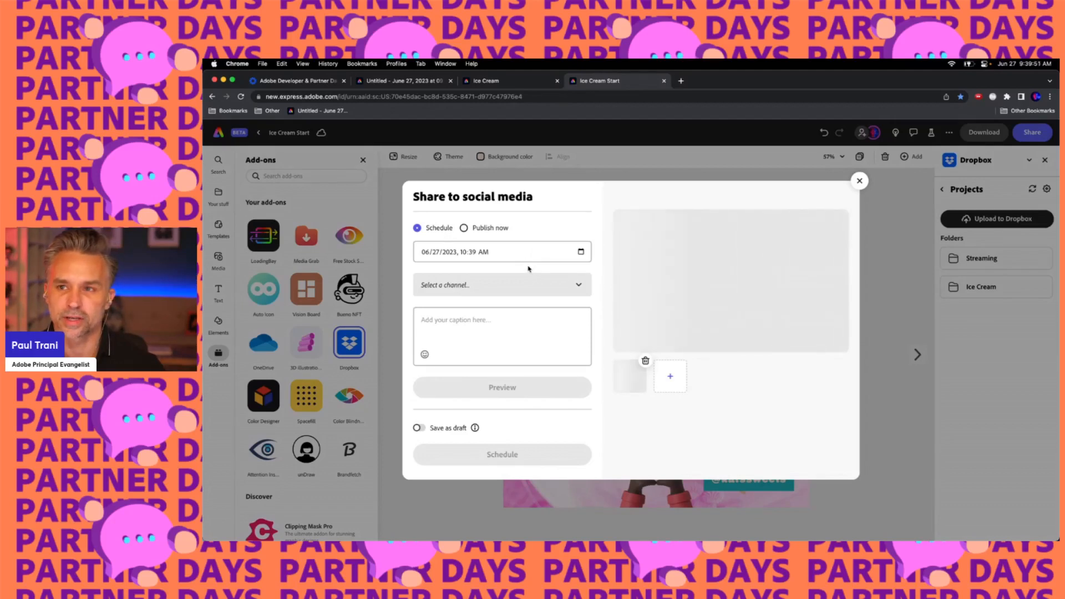
pyautogui.click(510, 285)
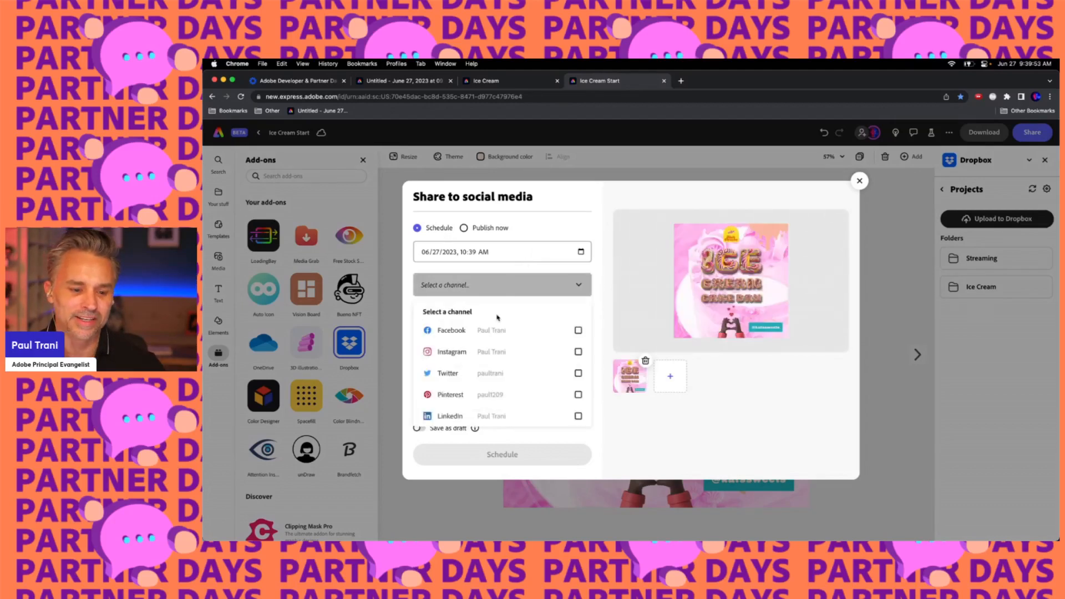
pyautogui.click(498, 352)
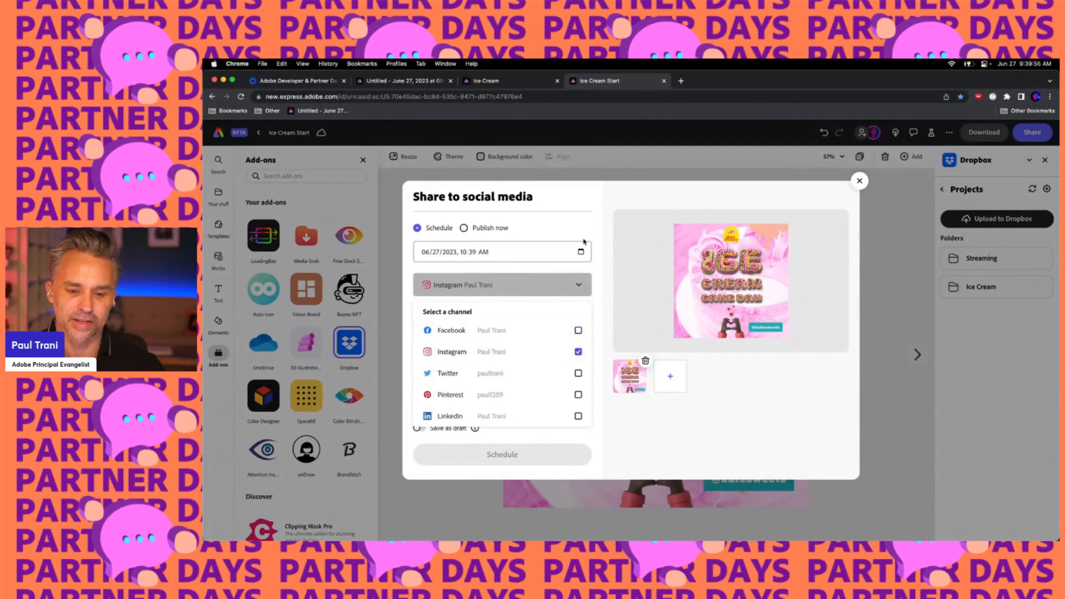
pyautogui.click(571, 216)
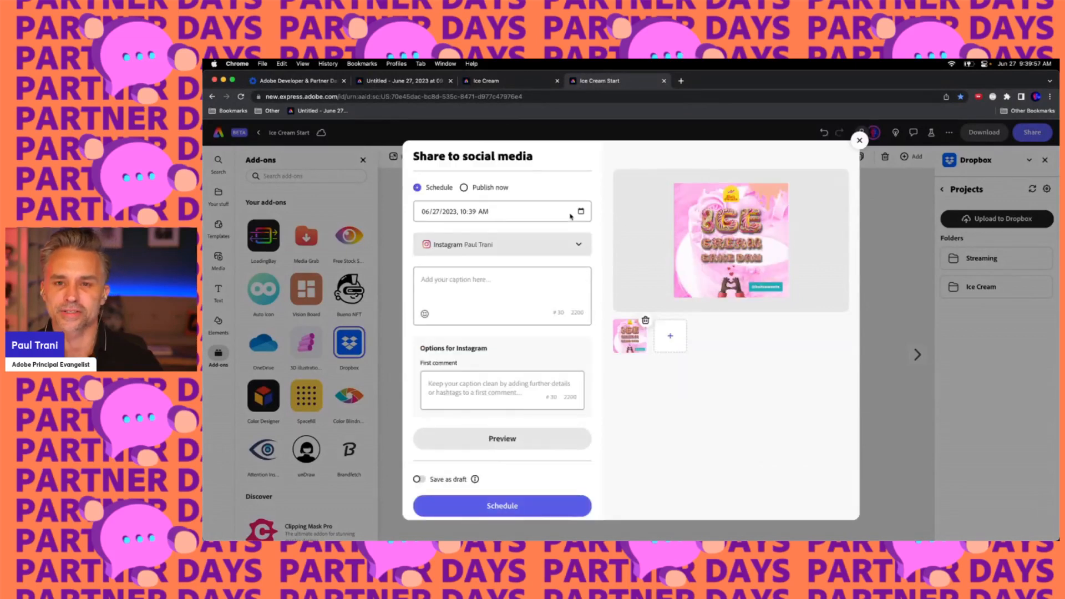